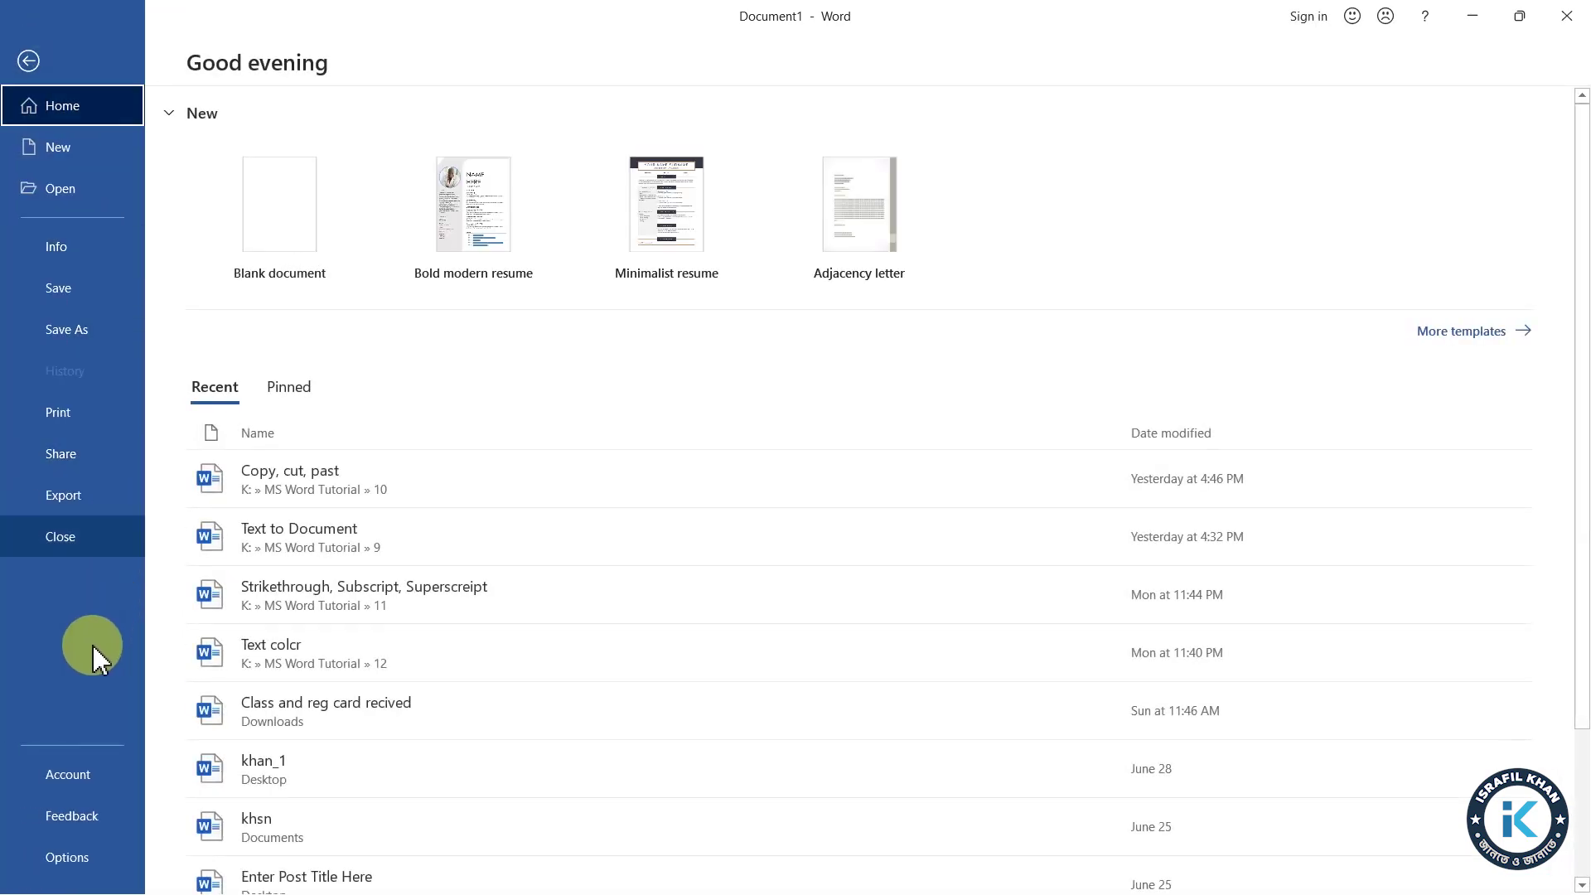
# Open the ribbon customization options and enable the Developer tab among the main tabs
pyautogui.click(64, 860)
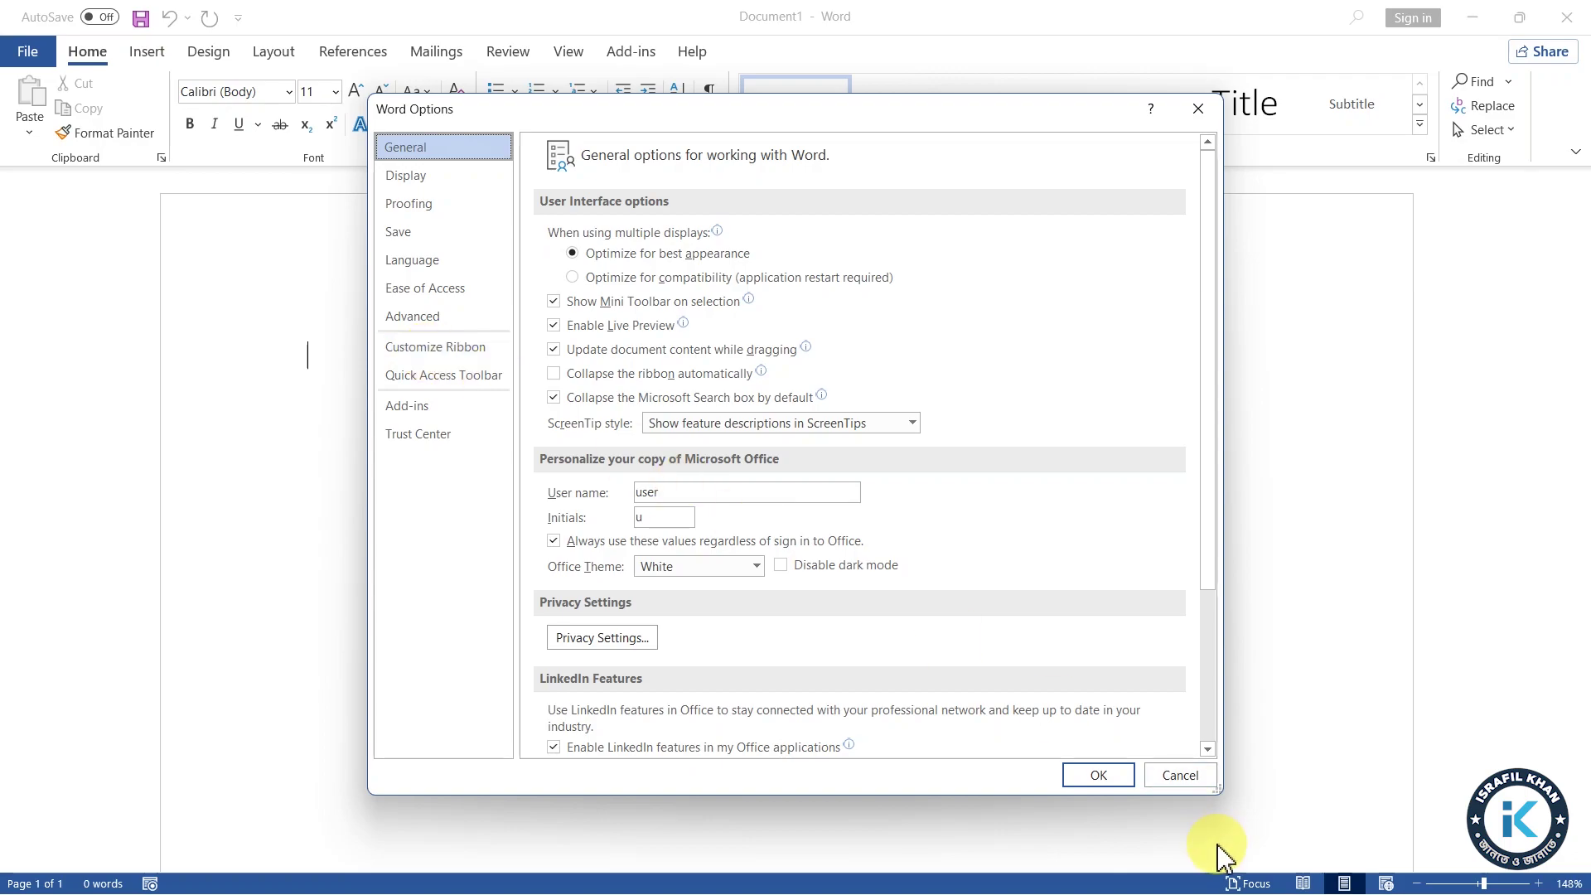
pyautogui.click(1187, 780)
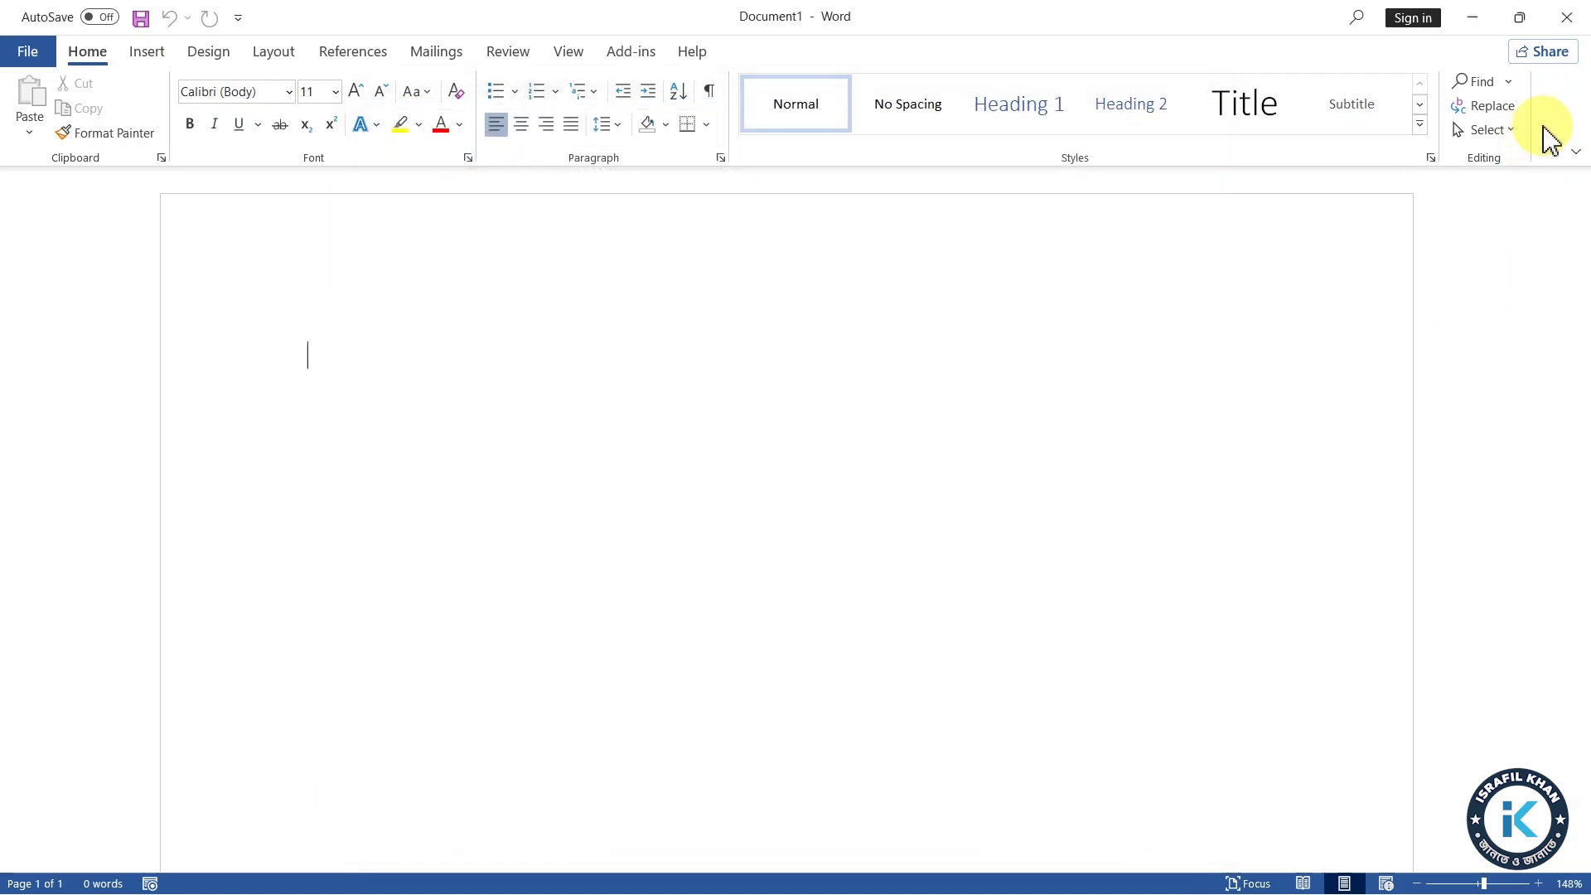
pyautogui.rightClick(1565, 116)
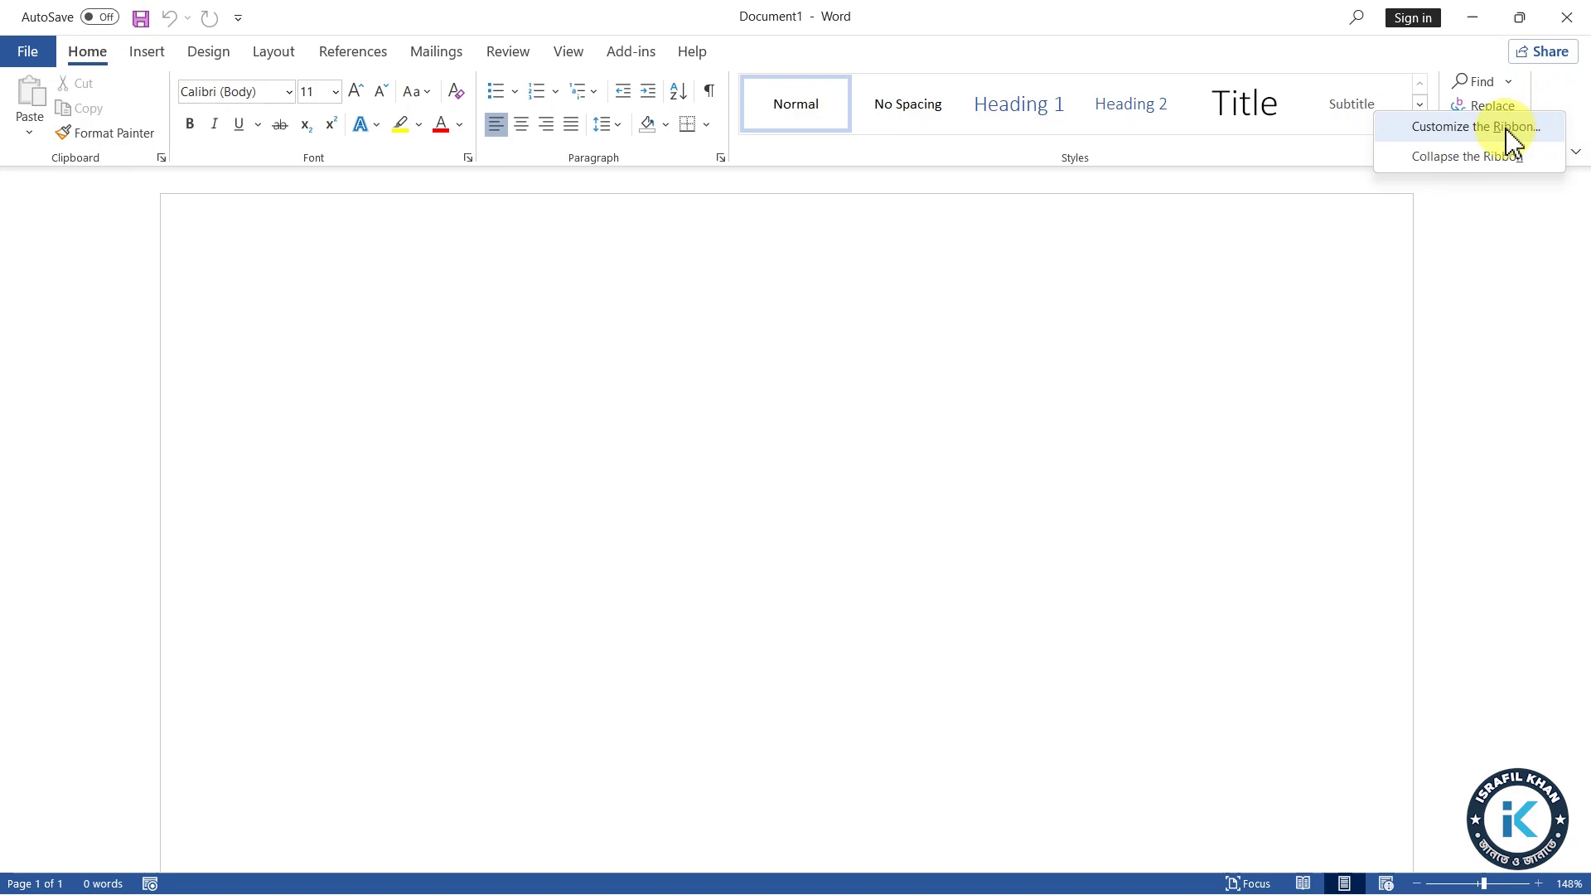
pyautogui.click(1506, 130)
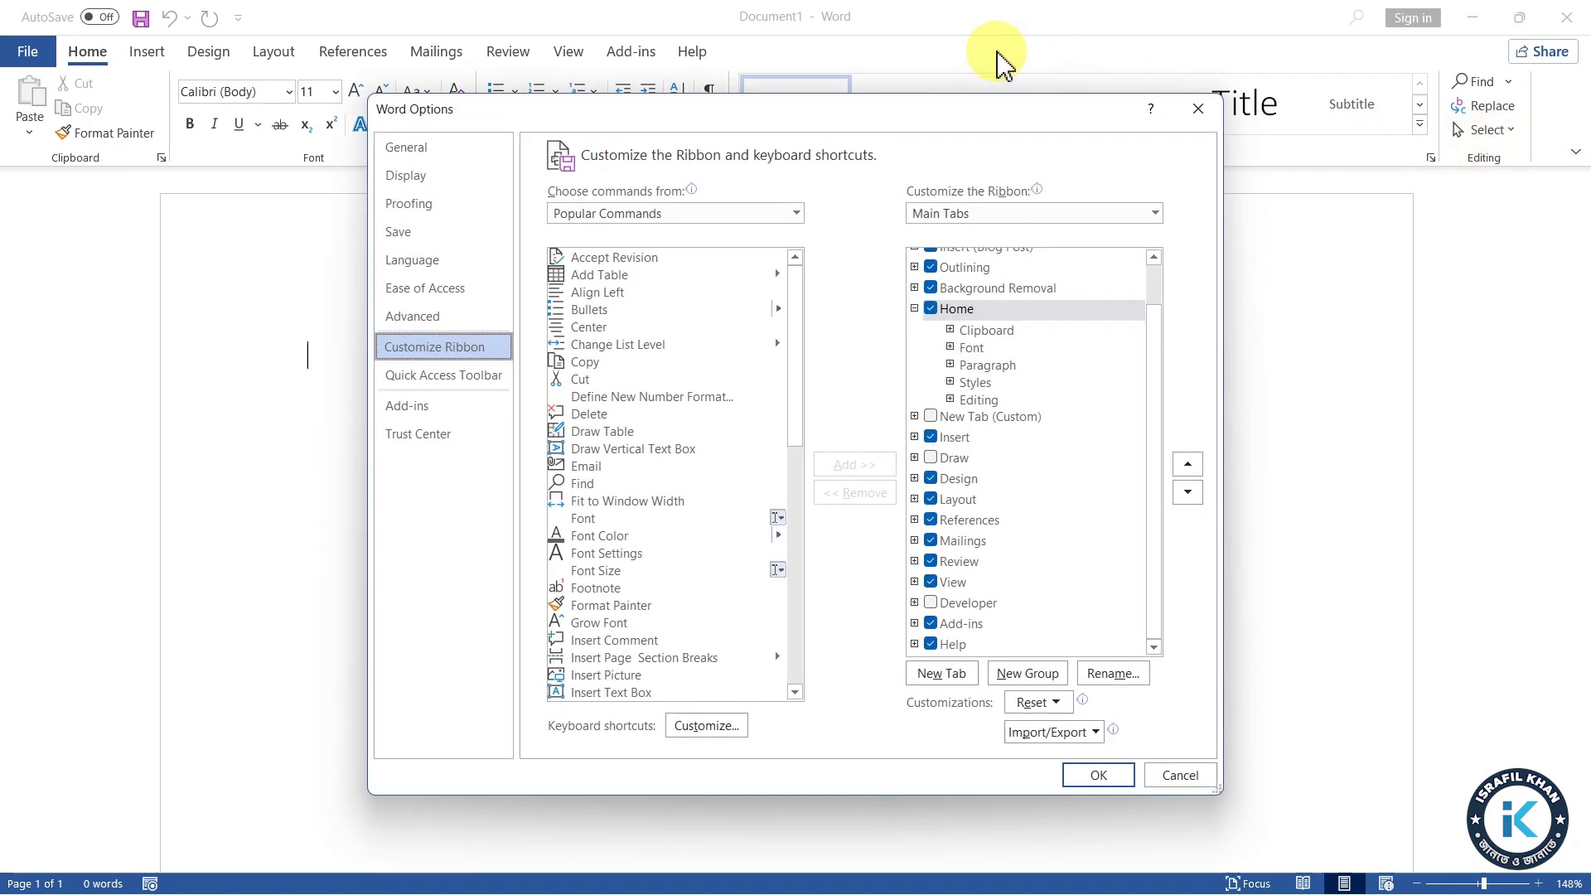
pyautogui.moveTo(877, 126); pyautogui.dragTo(846, 217)
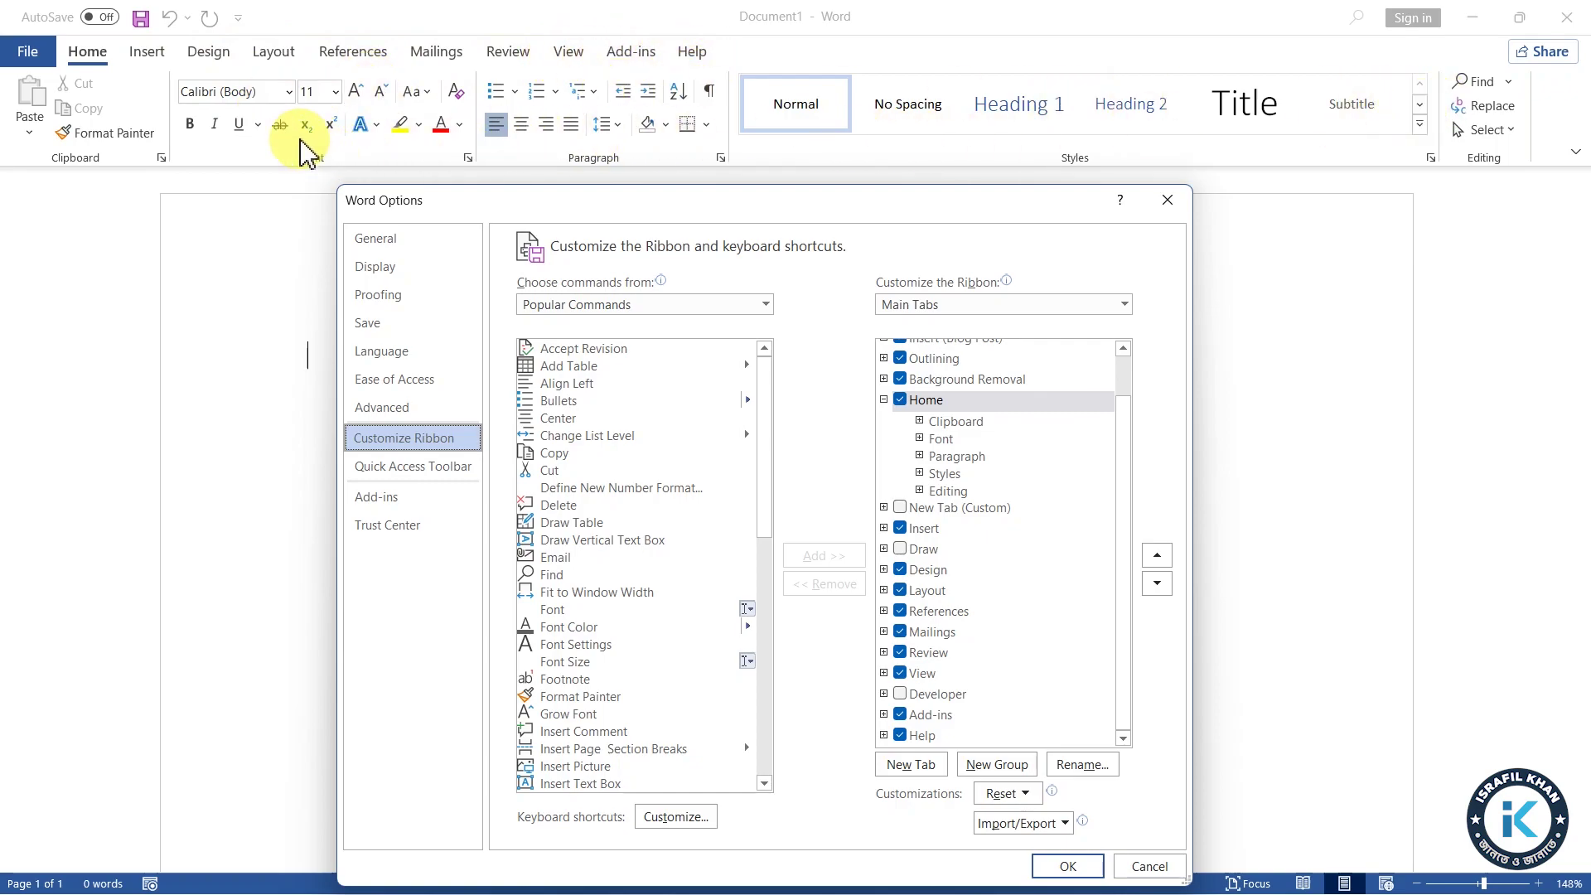
pyautogui.click(884, 399)
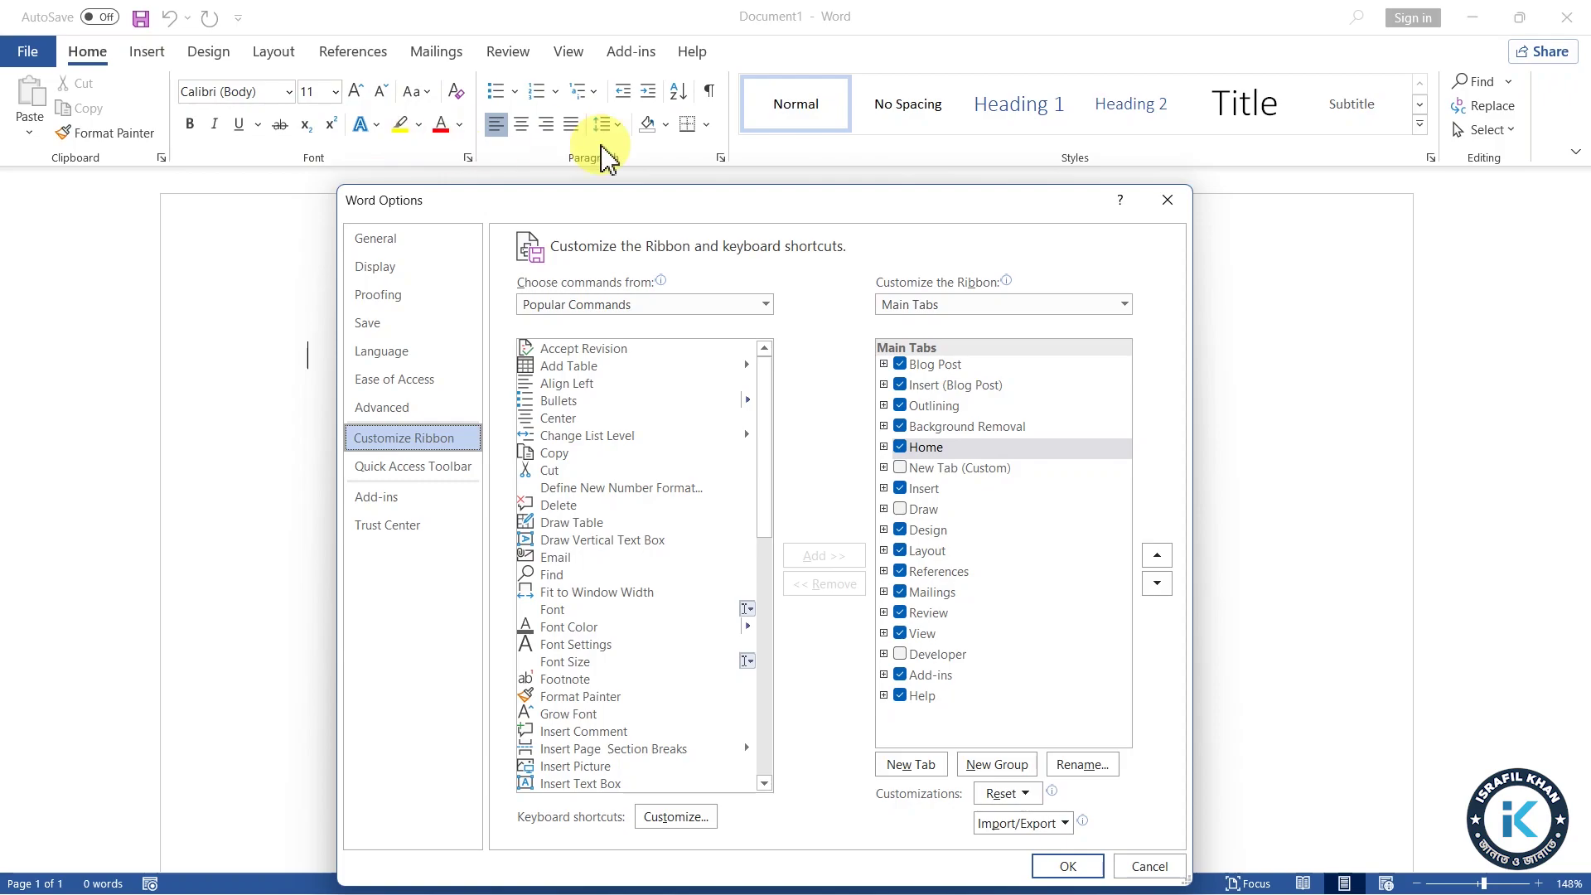
pyautogui.click(900, 654)
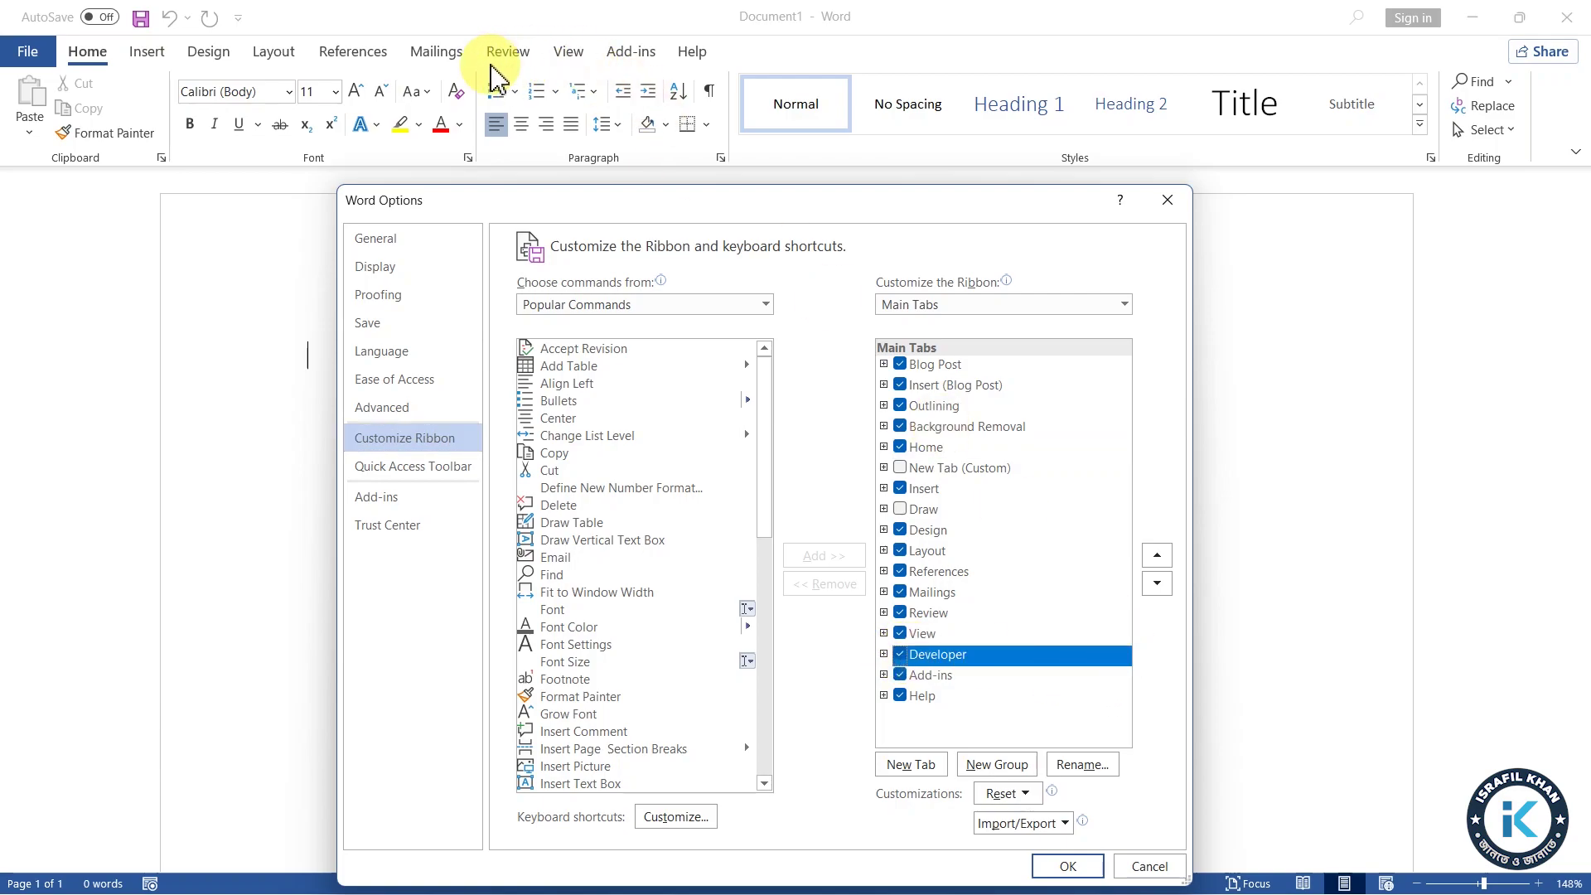
pyautogui.click(1077, 868)
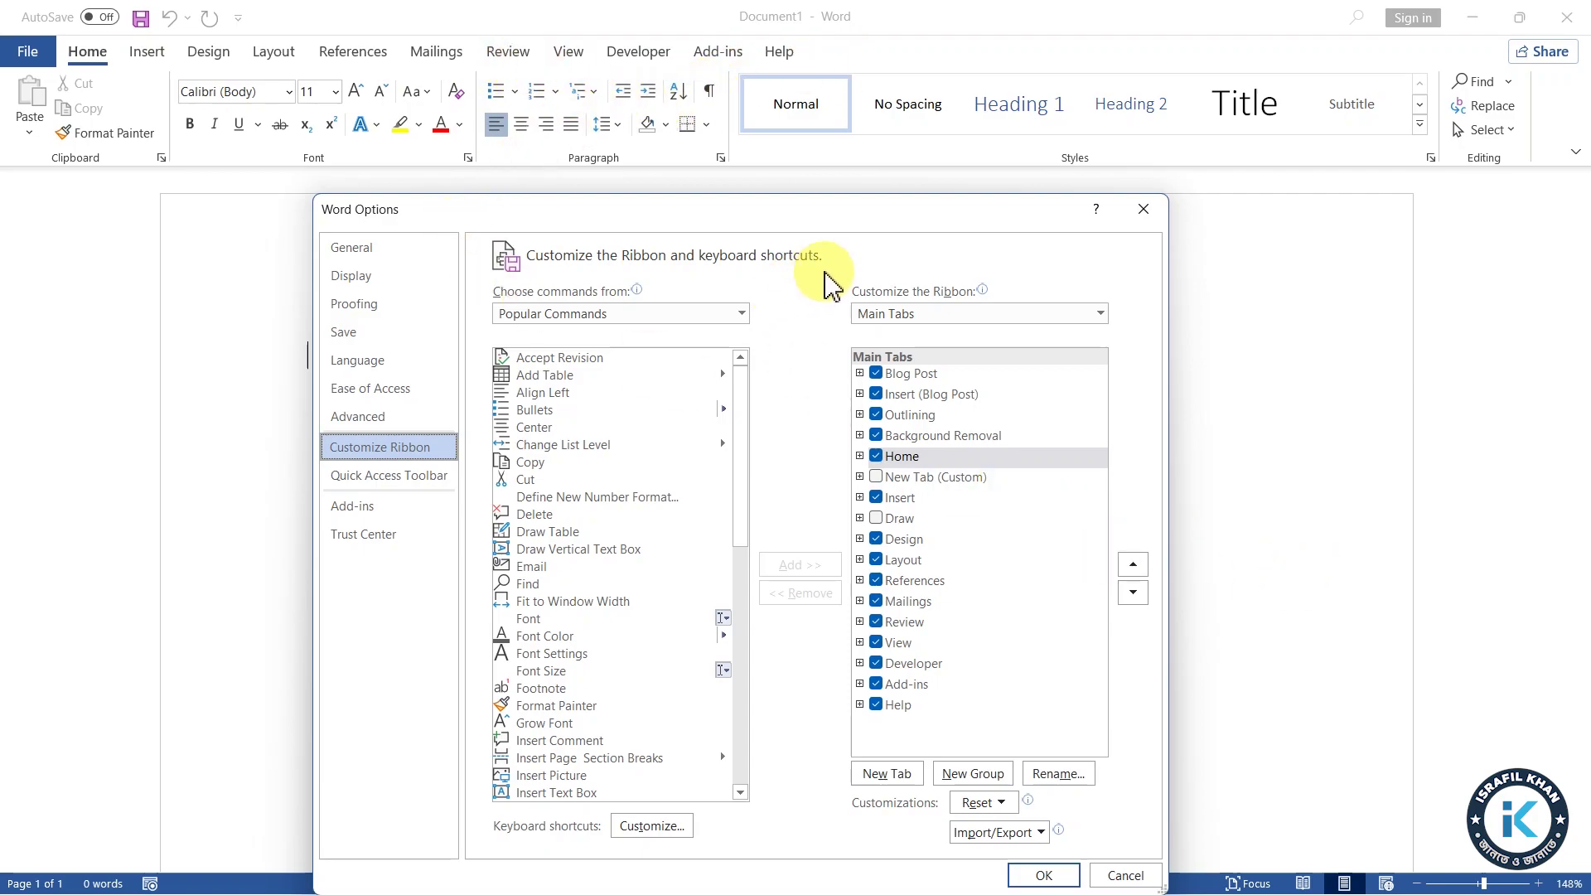
# Create a new custom ribbon tab with a new group after Home and apply the change
pyautogui.click(902, 775)
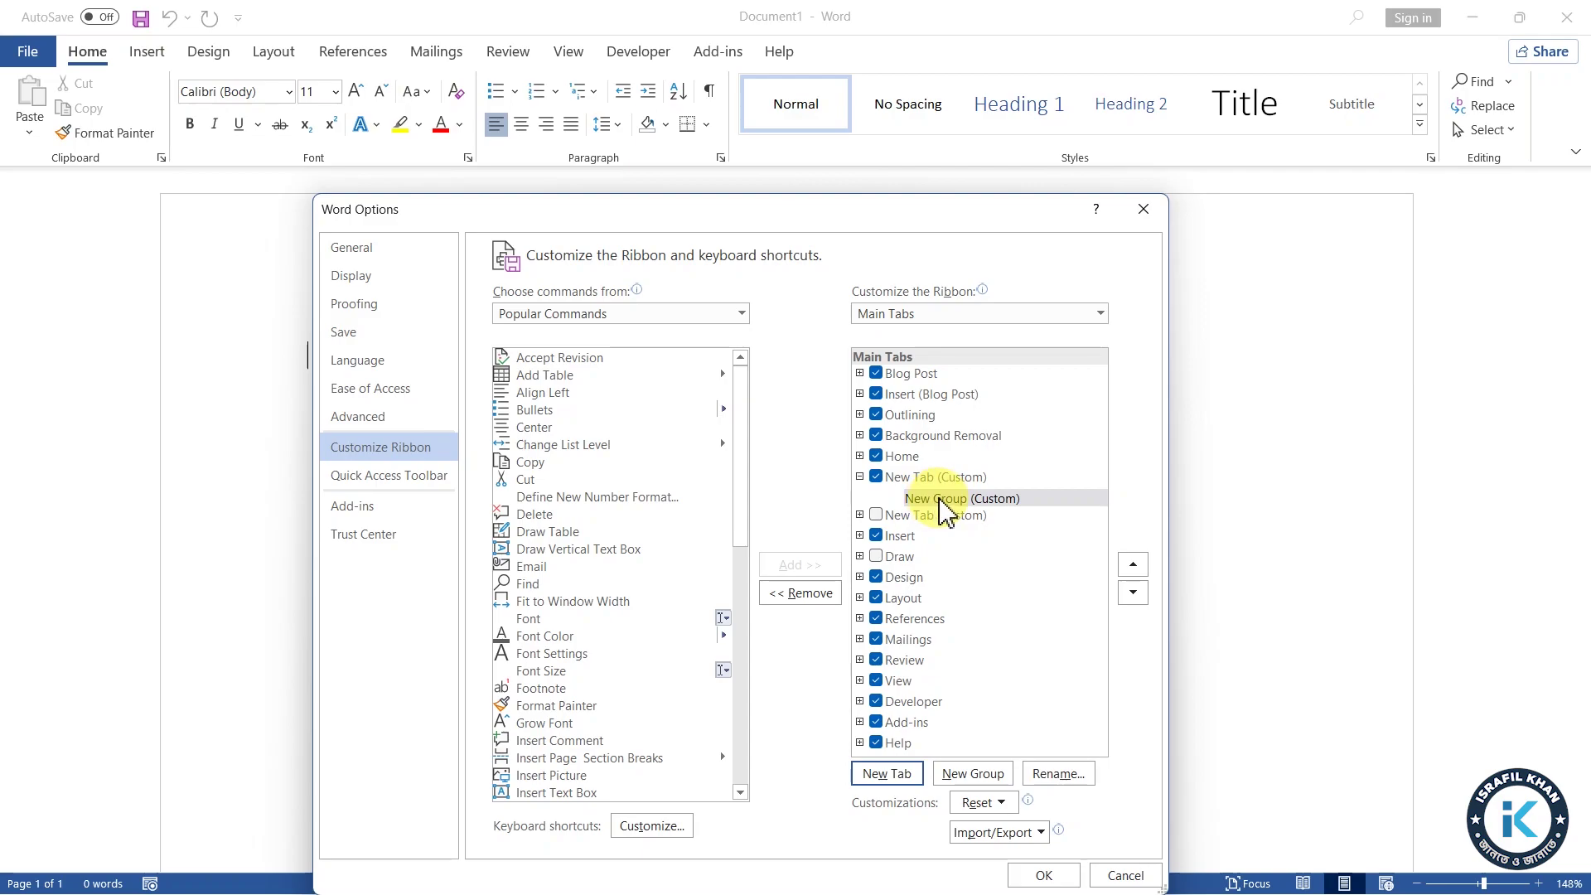
pyautogui.click(997, 506)
pyautogui.click(916, 480)
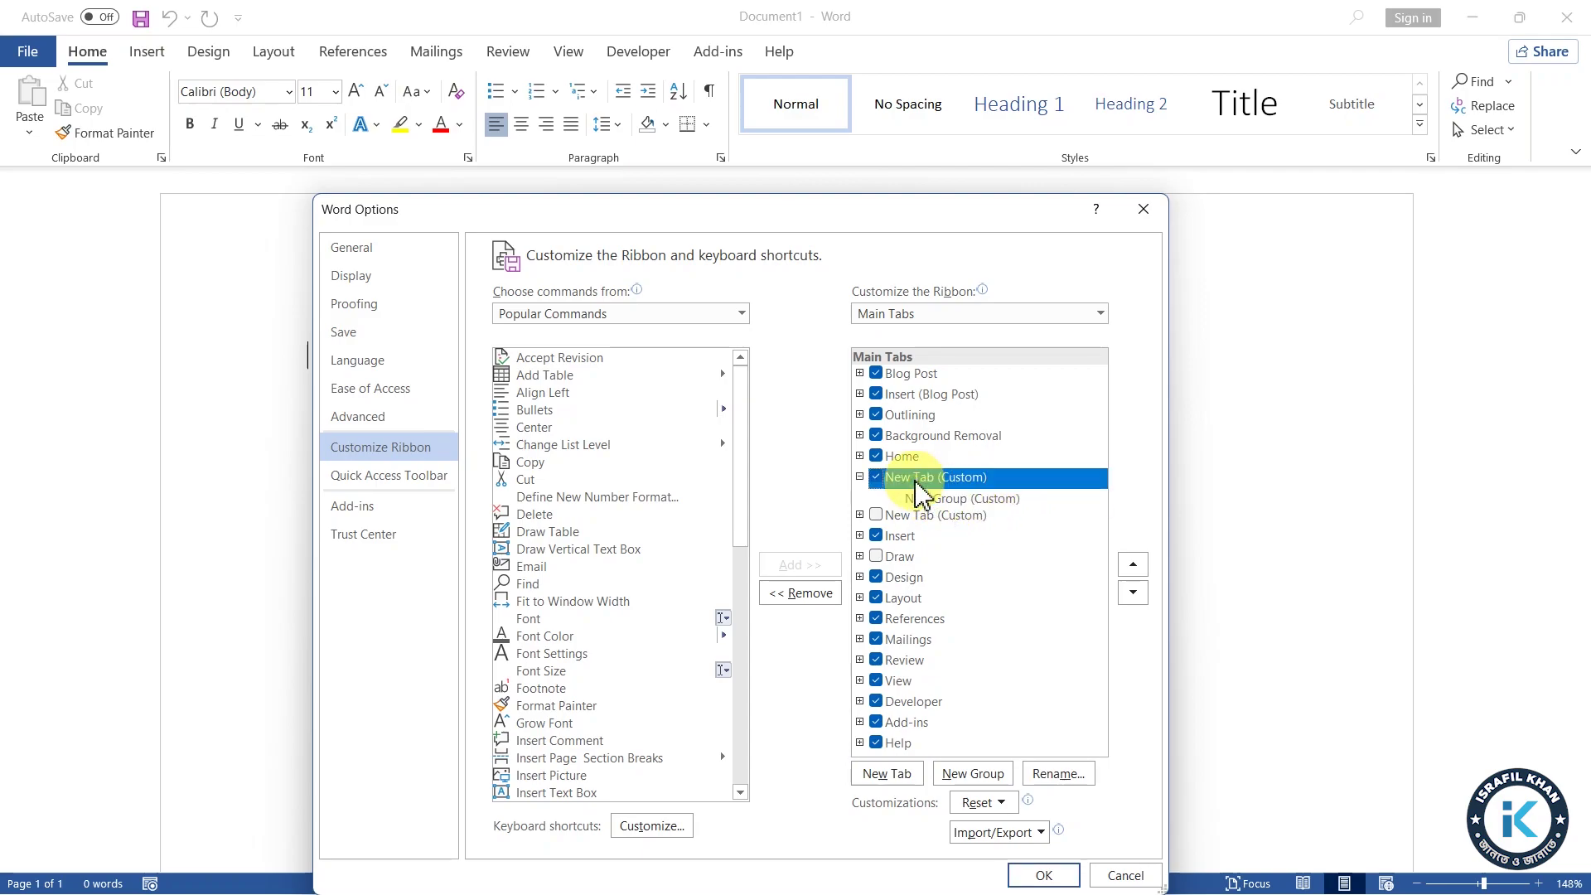
pyautogui.click(932, 505)
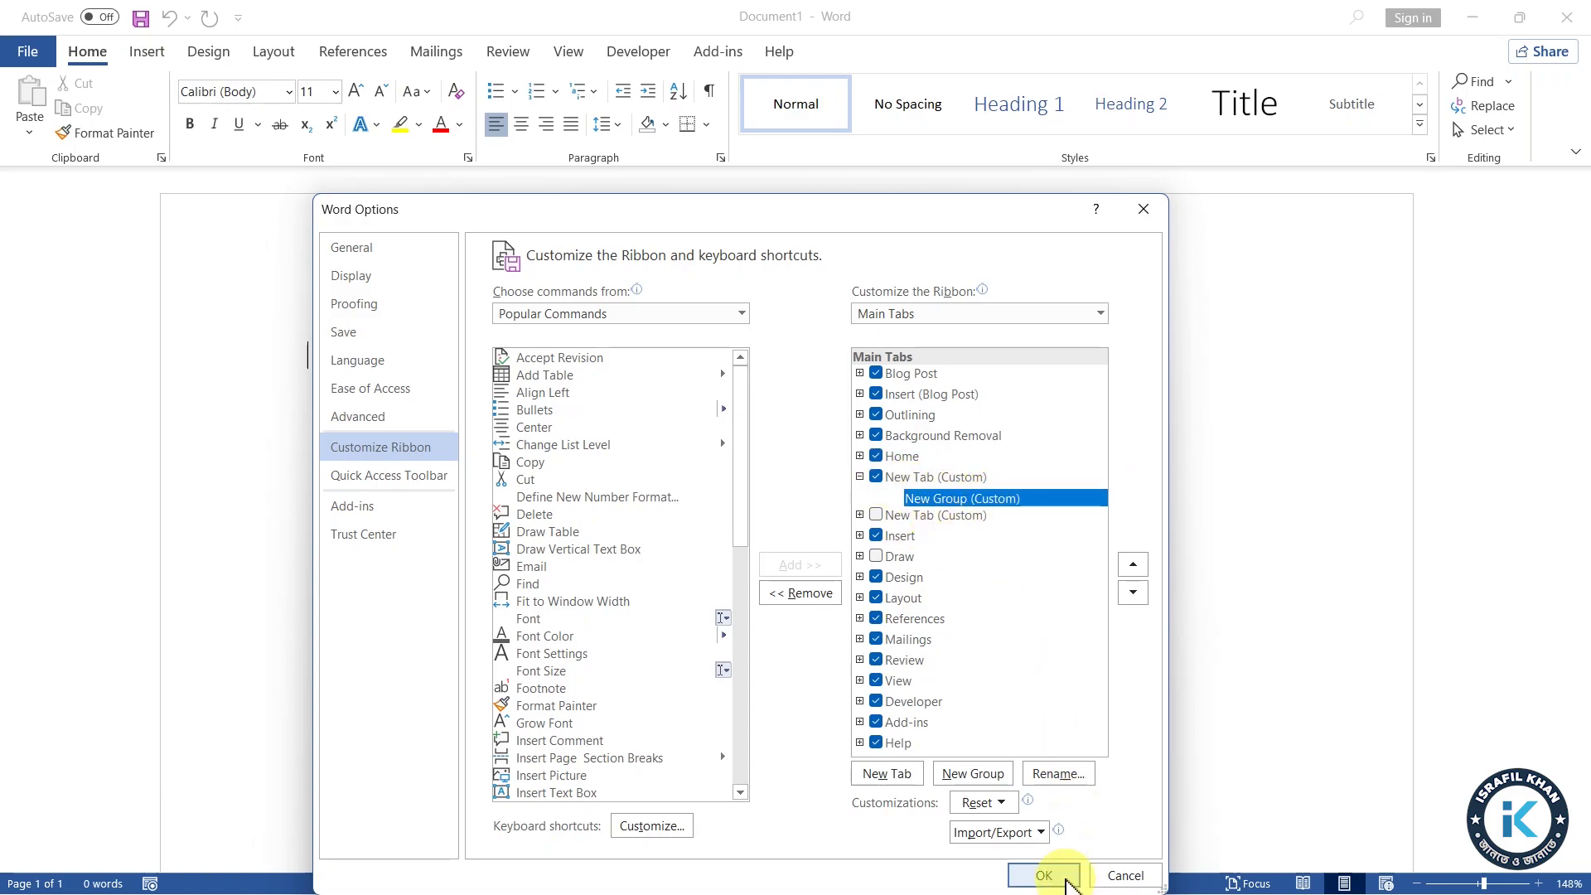
pyautogui.click(1037, 875)
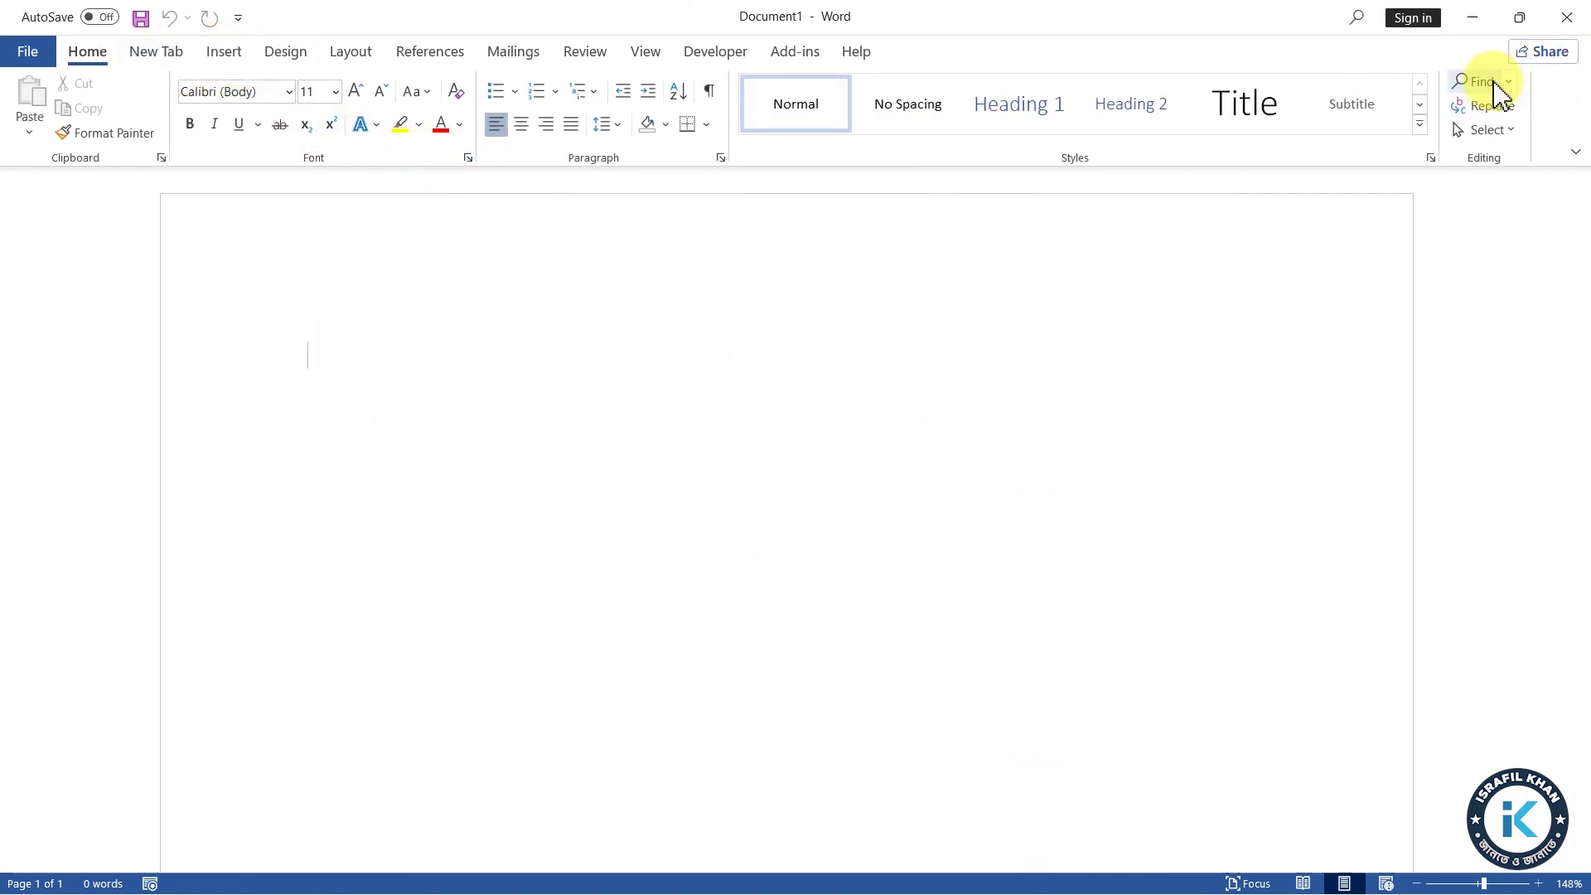
# Reopen the ribbon customization and add the Delete command to the new group of the enabled custom tab
pyautogui.rightClick(1548, 106)
pyautogui.click(1462, 119)
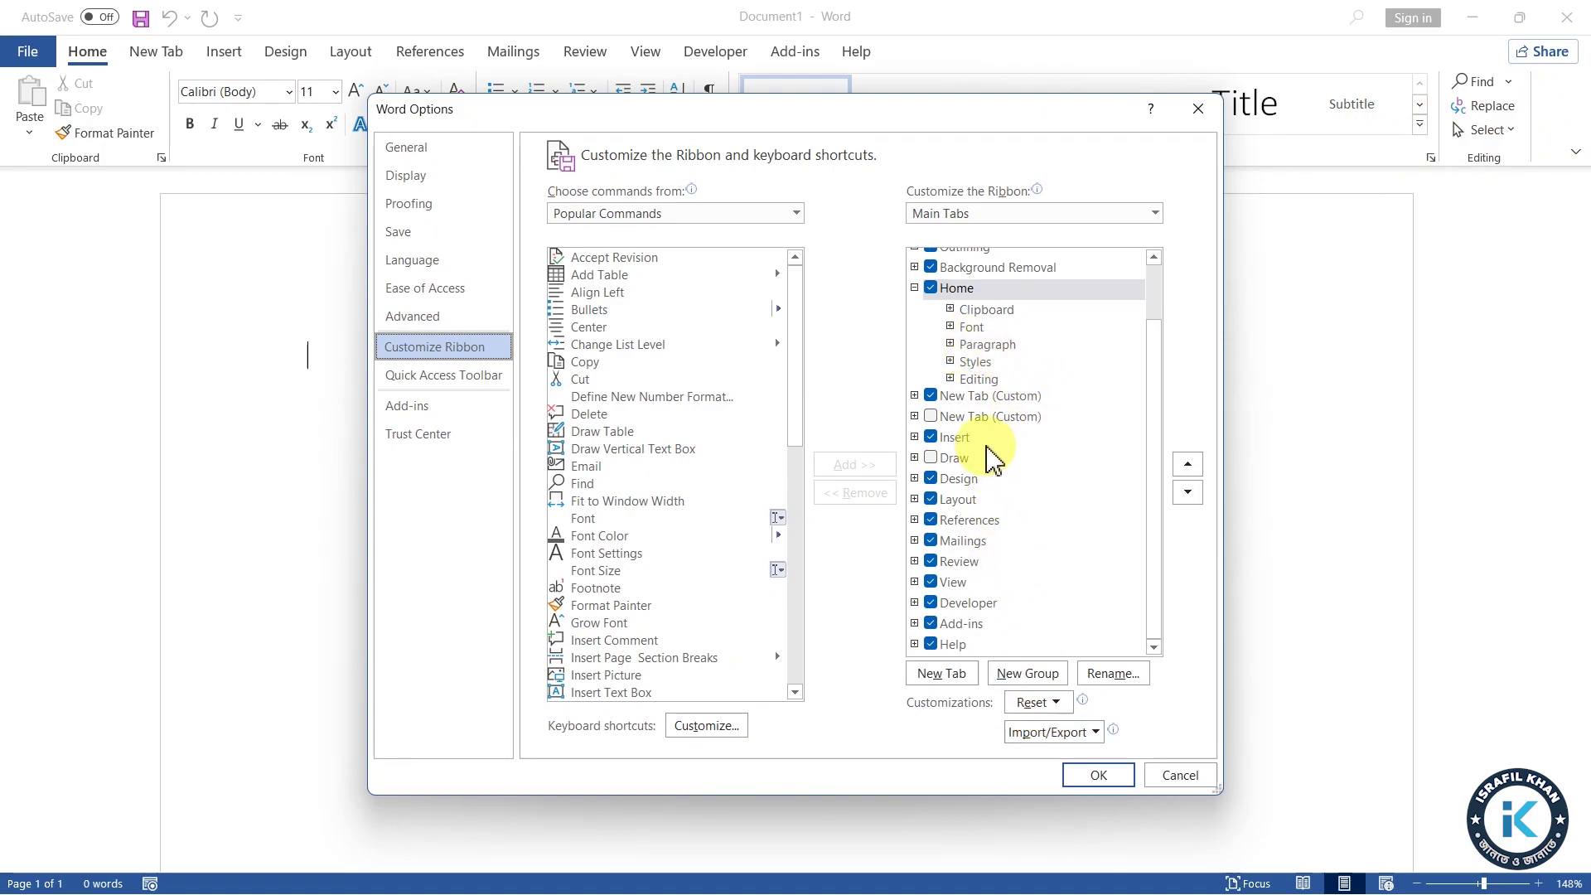
pyautogui.click(934, 399)
pyautogui.click(932, 397)
pyautogui.click(932, 397)
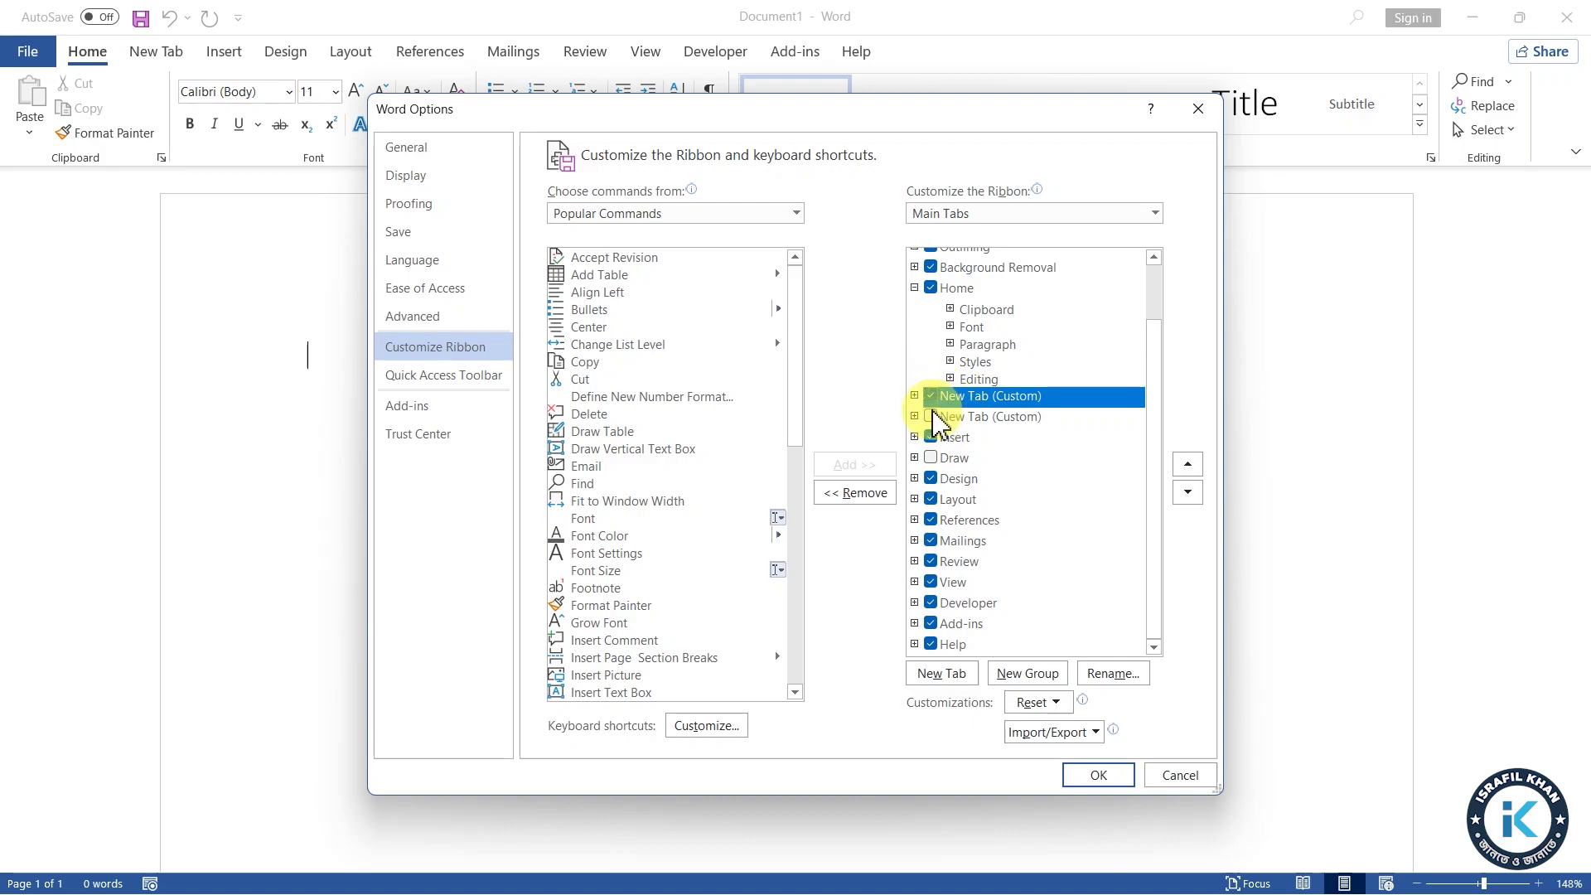
pyautogui.click(914, 396)
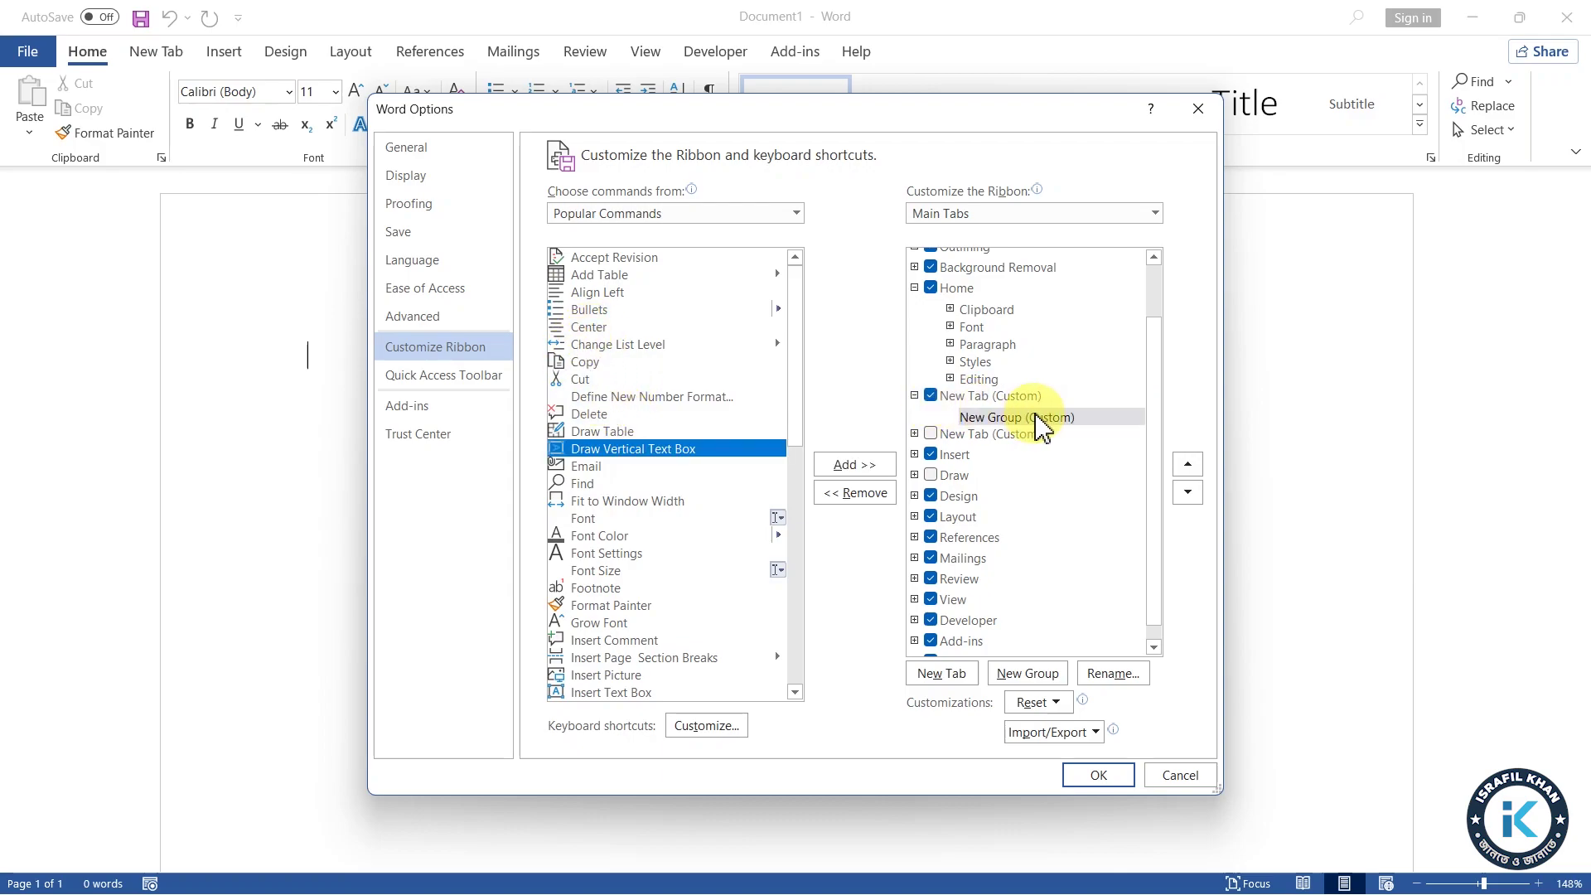
pyautogui.click(1011, 421)
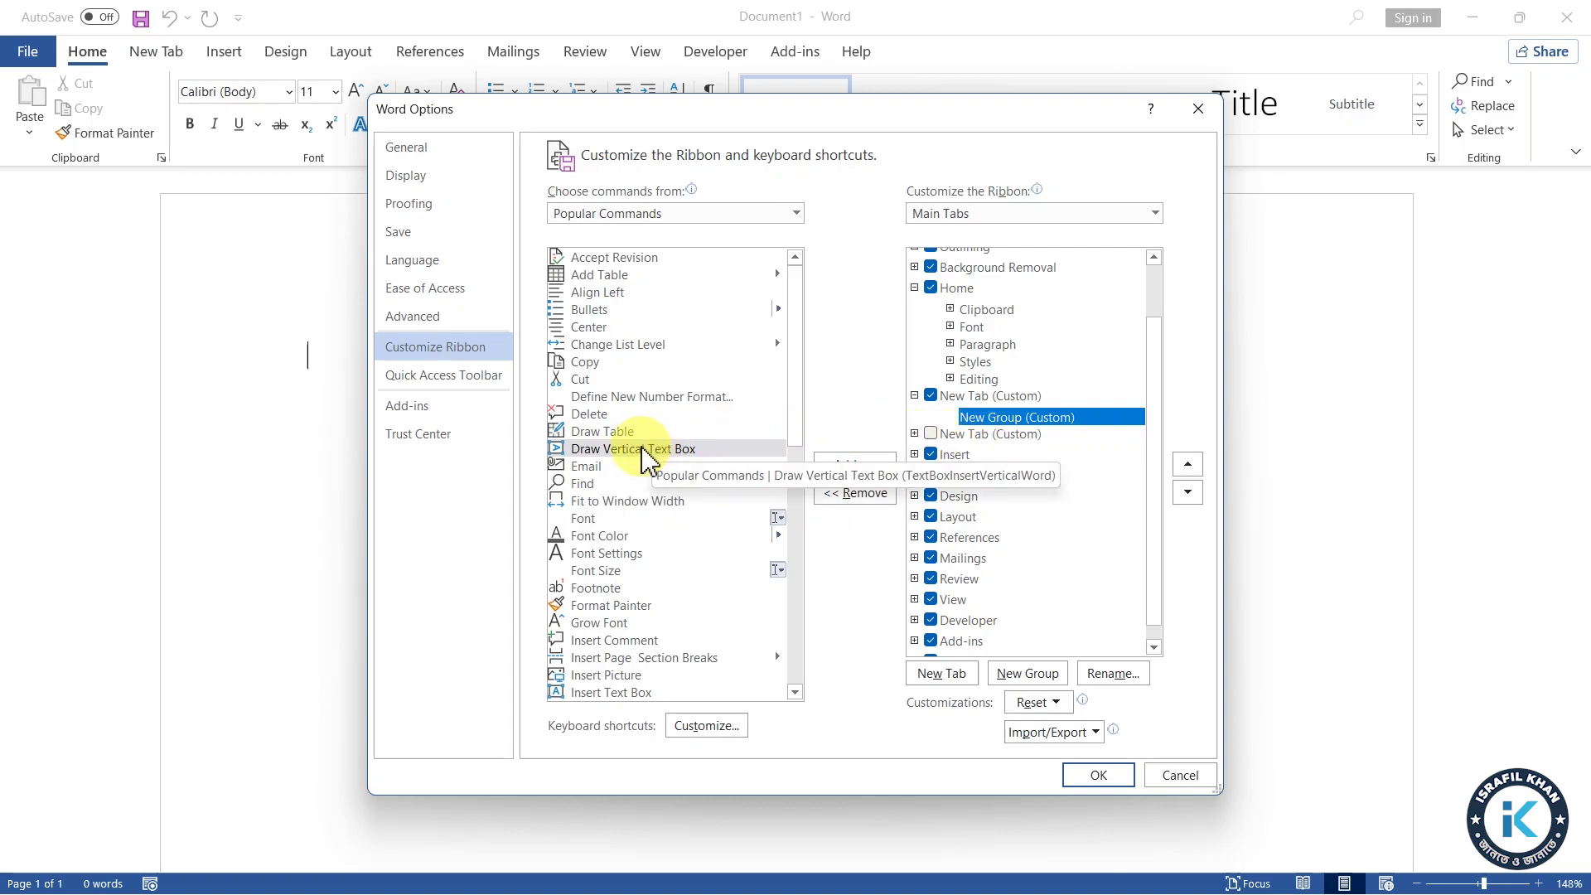
pyautogui.click(592, 414)
pyautogui.click(855, 465)
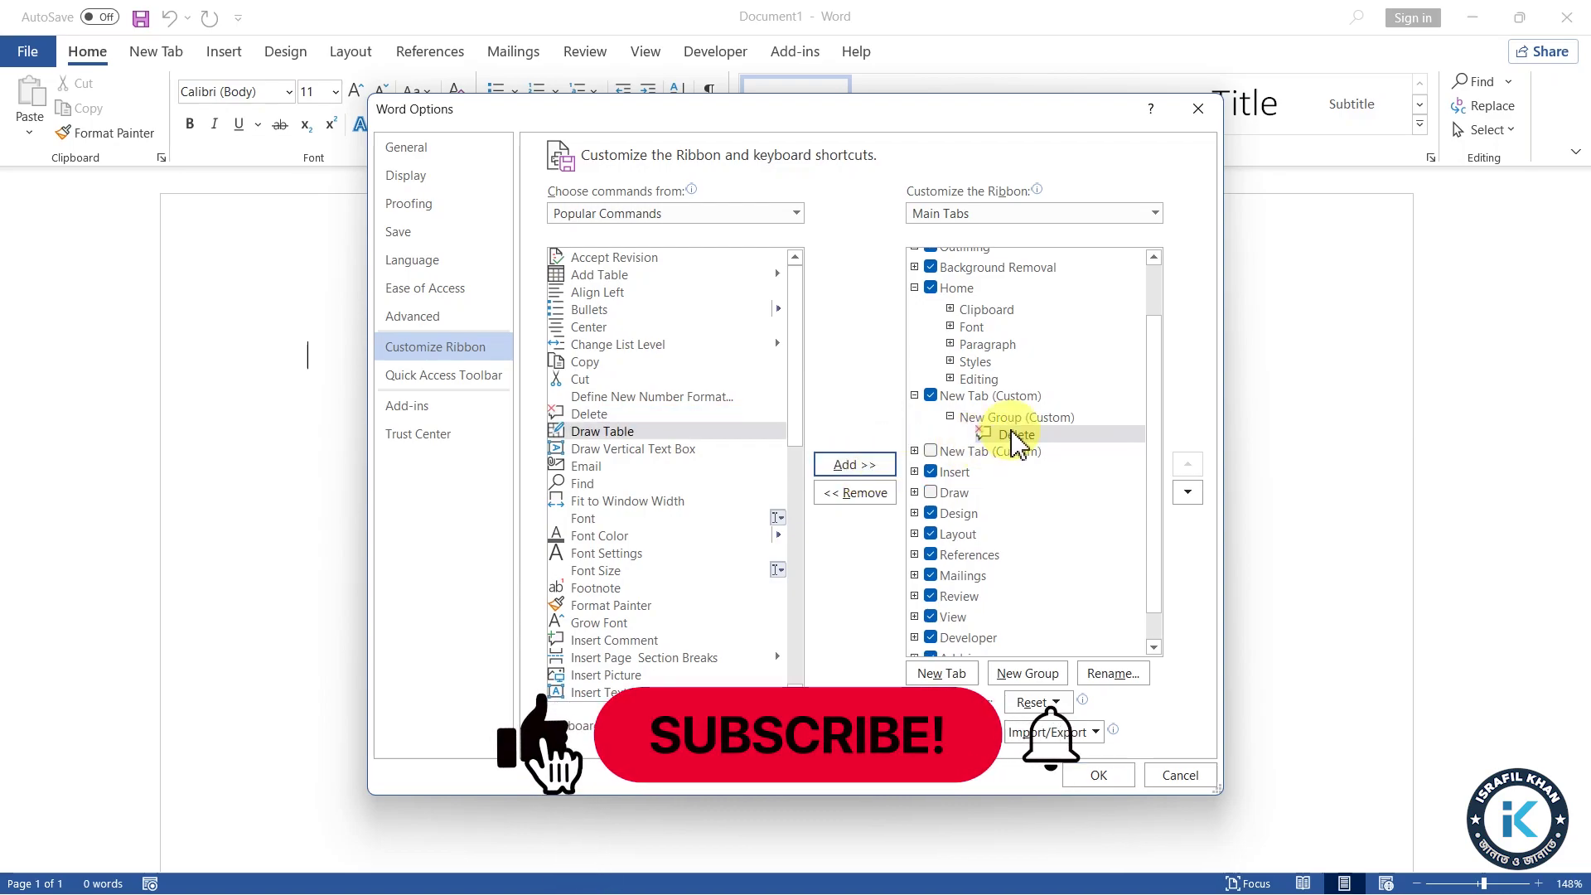
# Add the Email and Font commands to the custom tab's new group, apply the changes and check the tab
pyautogui.click(595, 467)
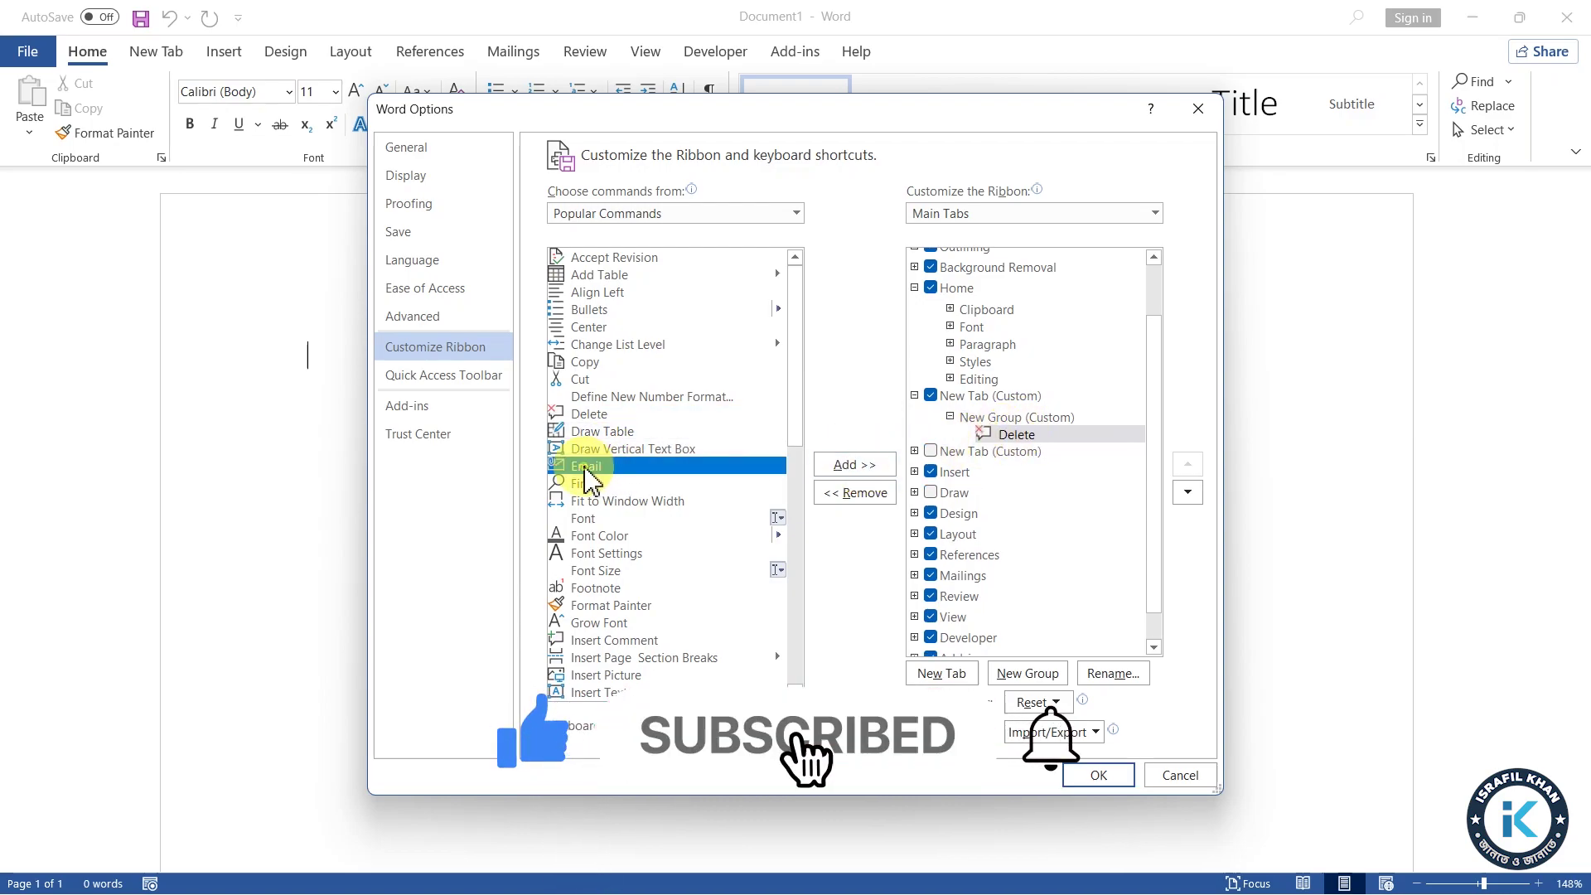
pyautogui.click(854, 465)
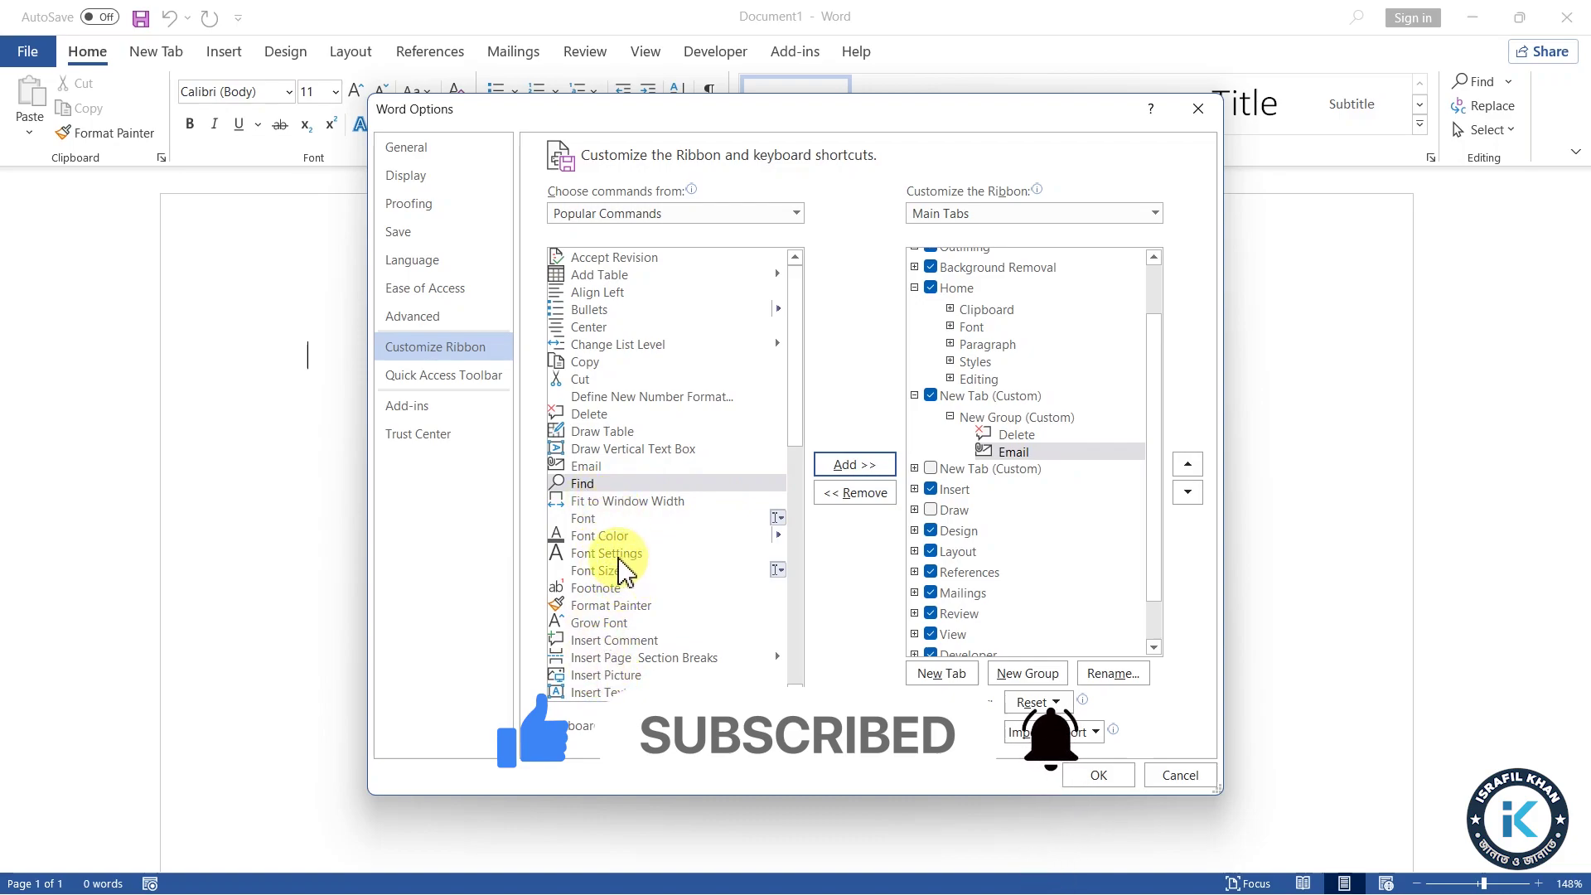
pyautogui.click(584, 519)
pyautogui.click(849, 468)
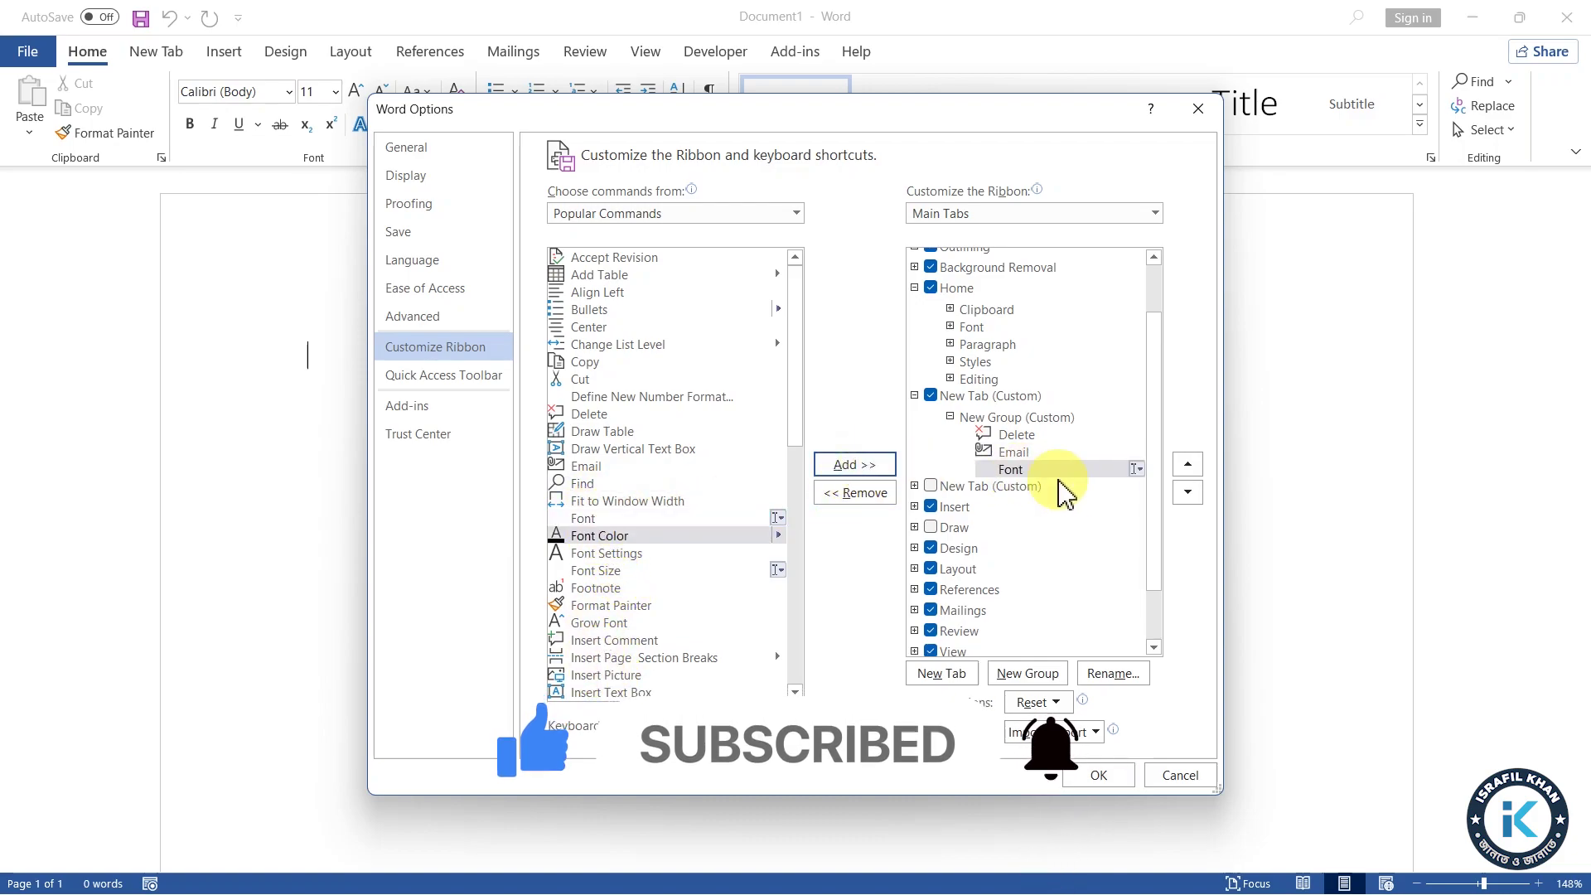
pyautogui.click(1099, 775)
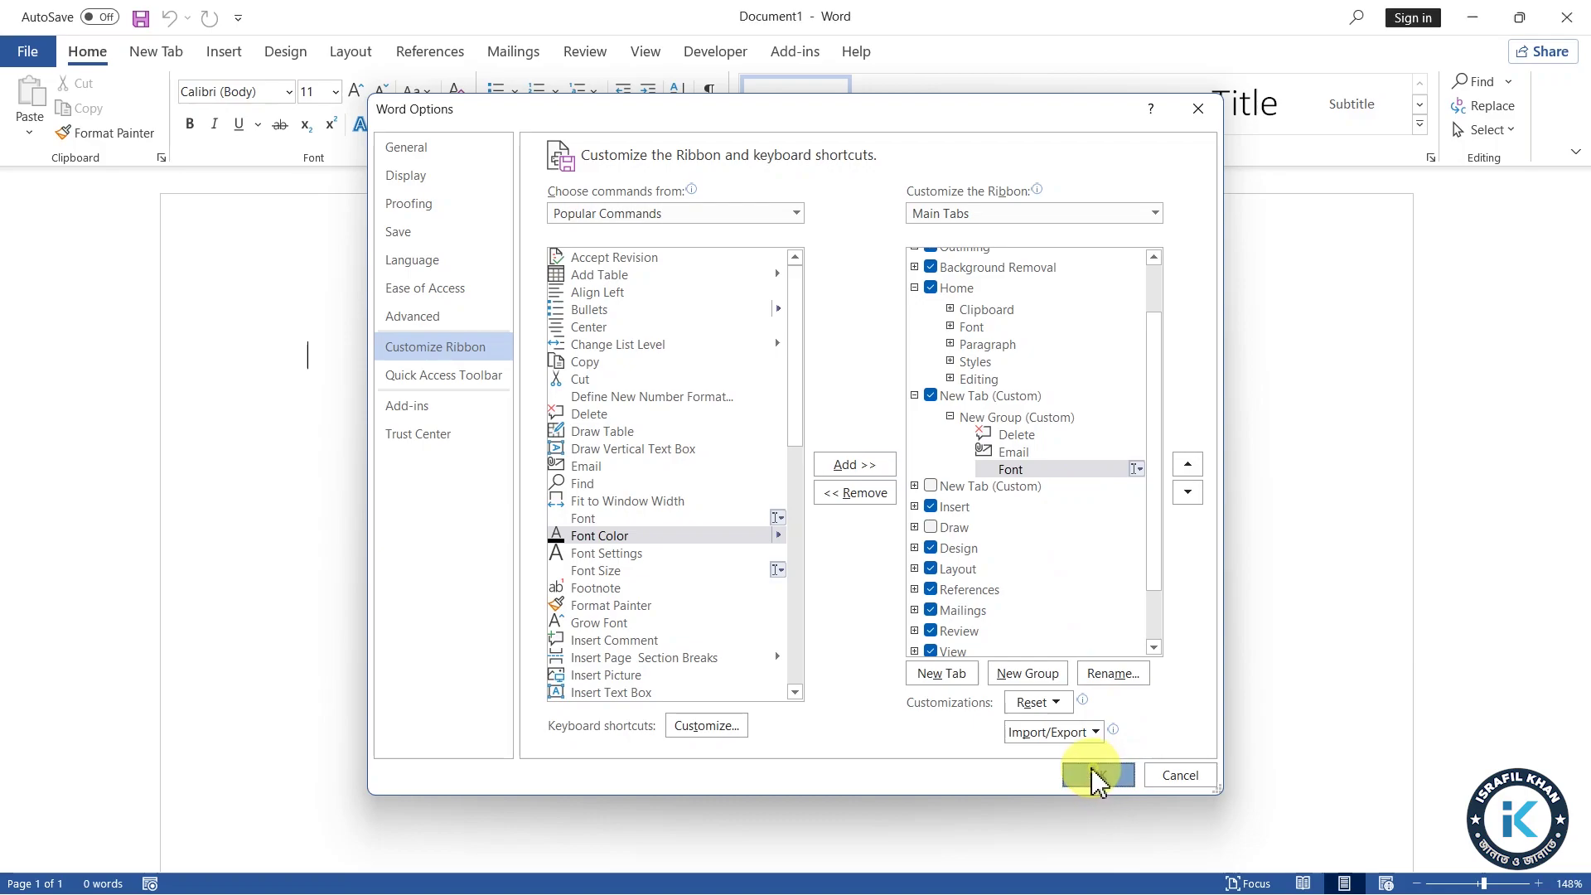
pyautogui.click(169, 58)
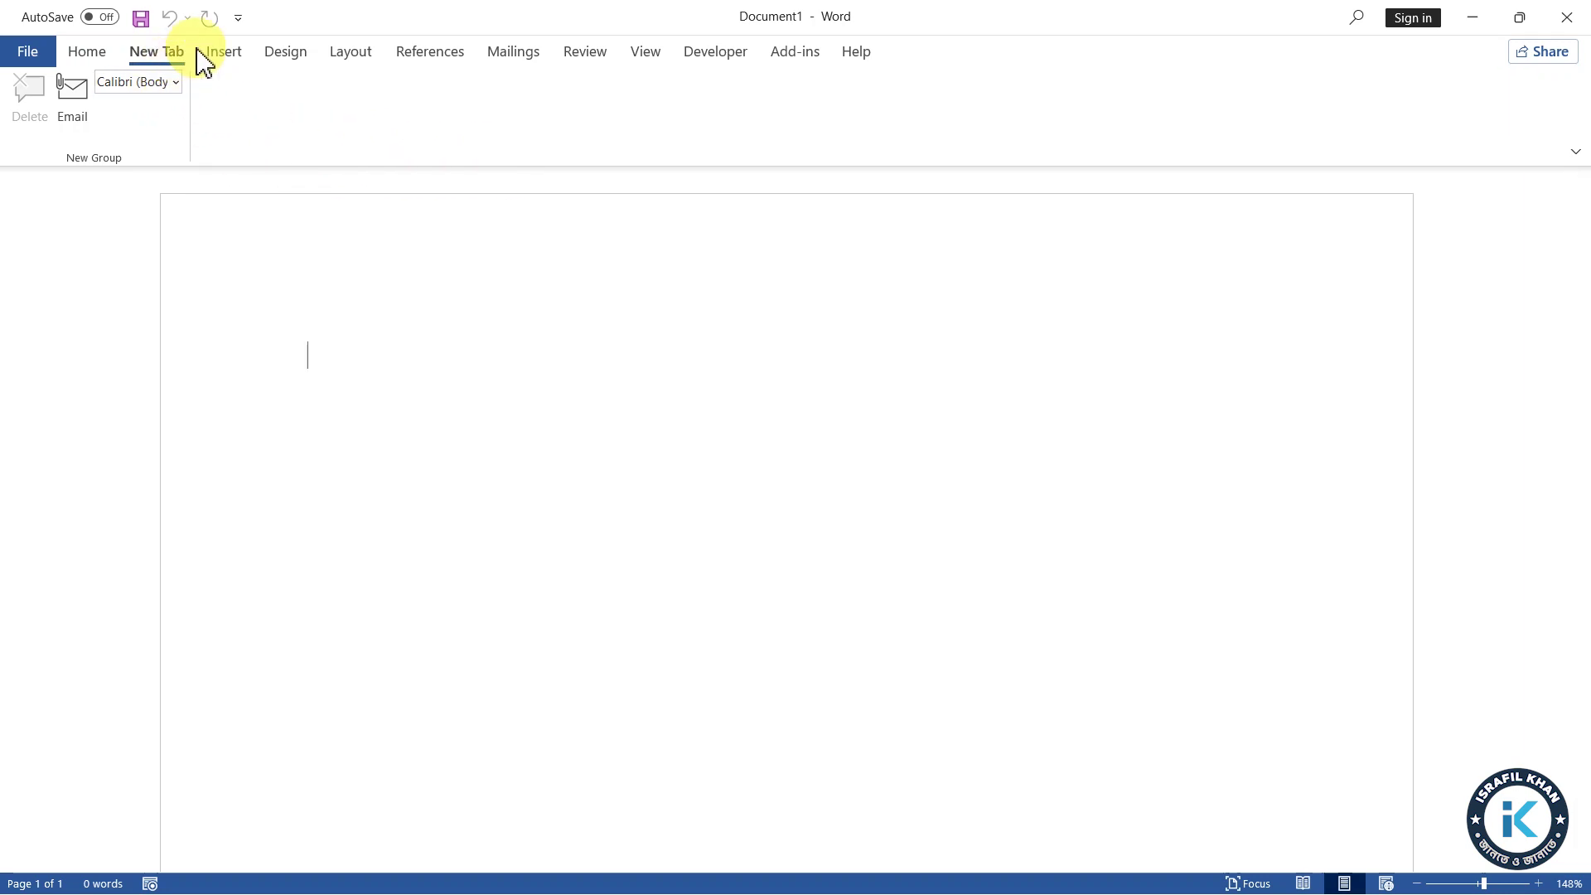
pyautogui.click(102, 52)
# Hide the Home, Developer and New Tab (Custom) tabs from the ribbon and apply the change
pyautogui.rightClick(1577, 116)
pyautogui.click(1509, 126)
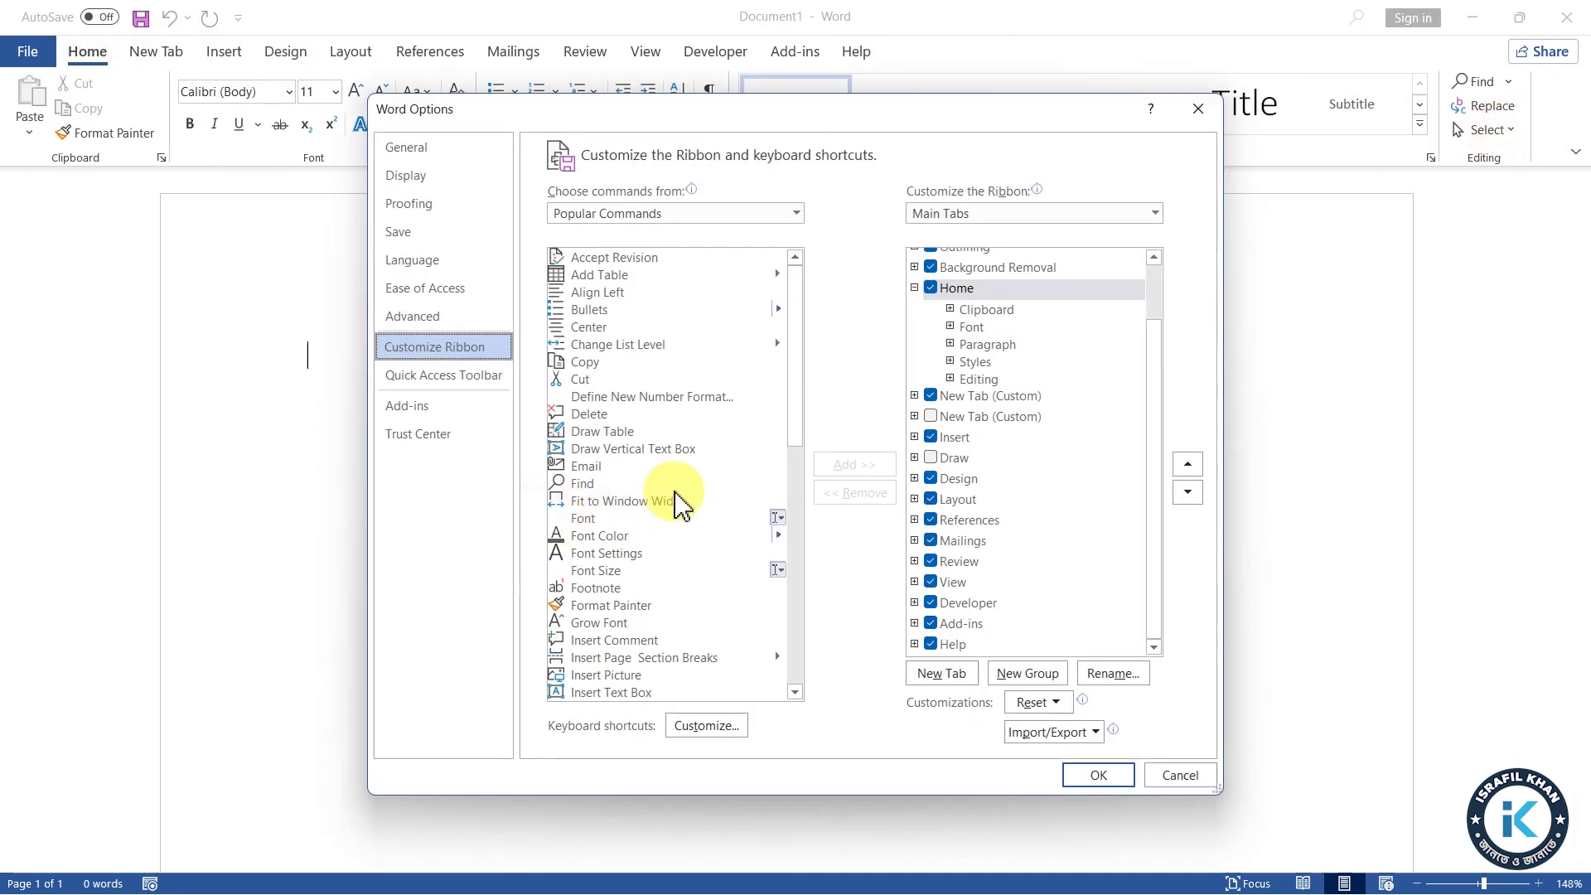
pyautogui.scroll(1, 978, 514)
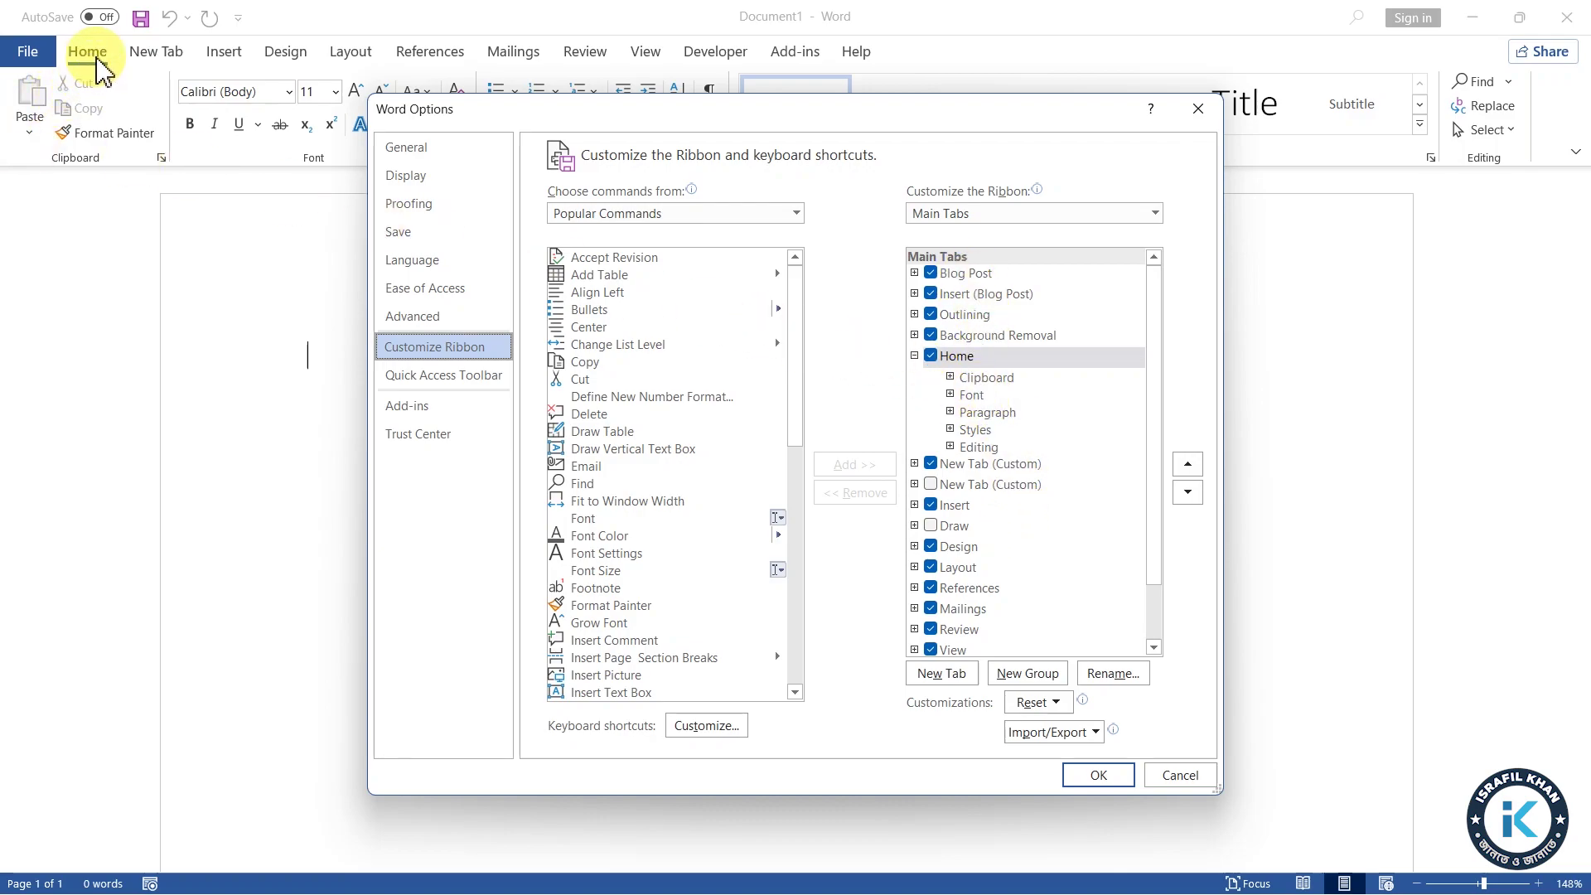
pyautogui.click(915, 356)
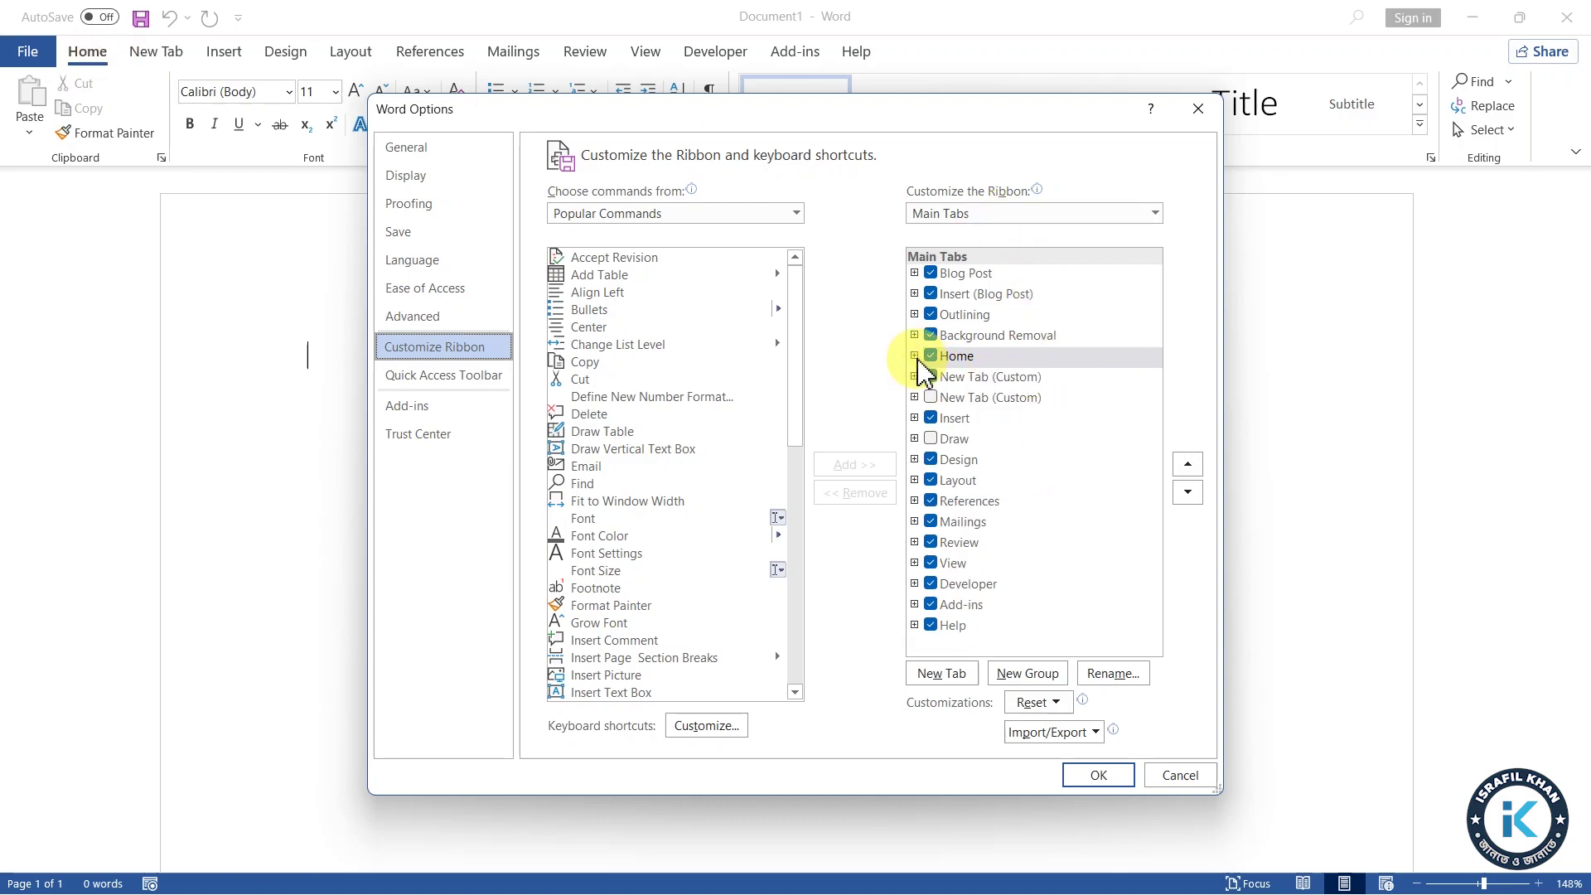
pyautogui.click(930, 356)
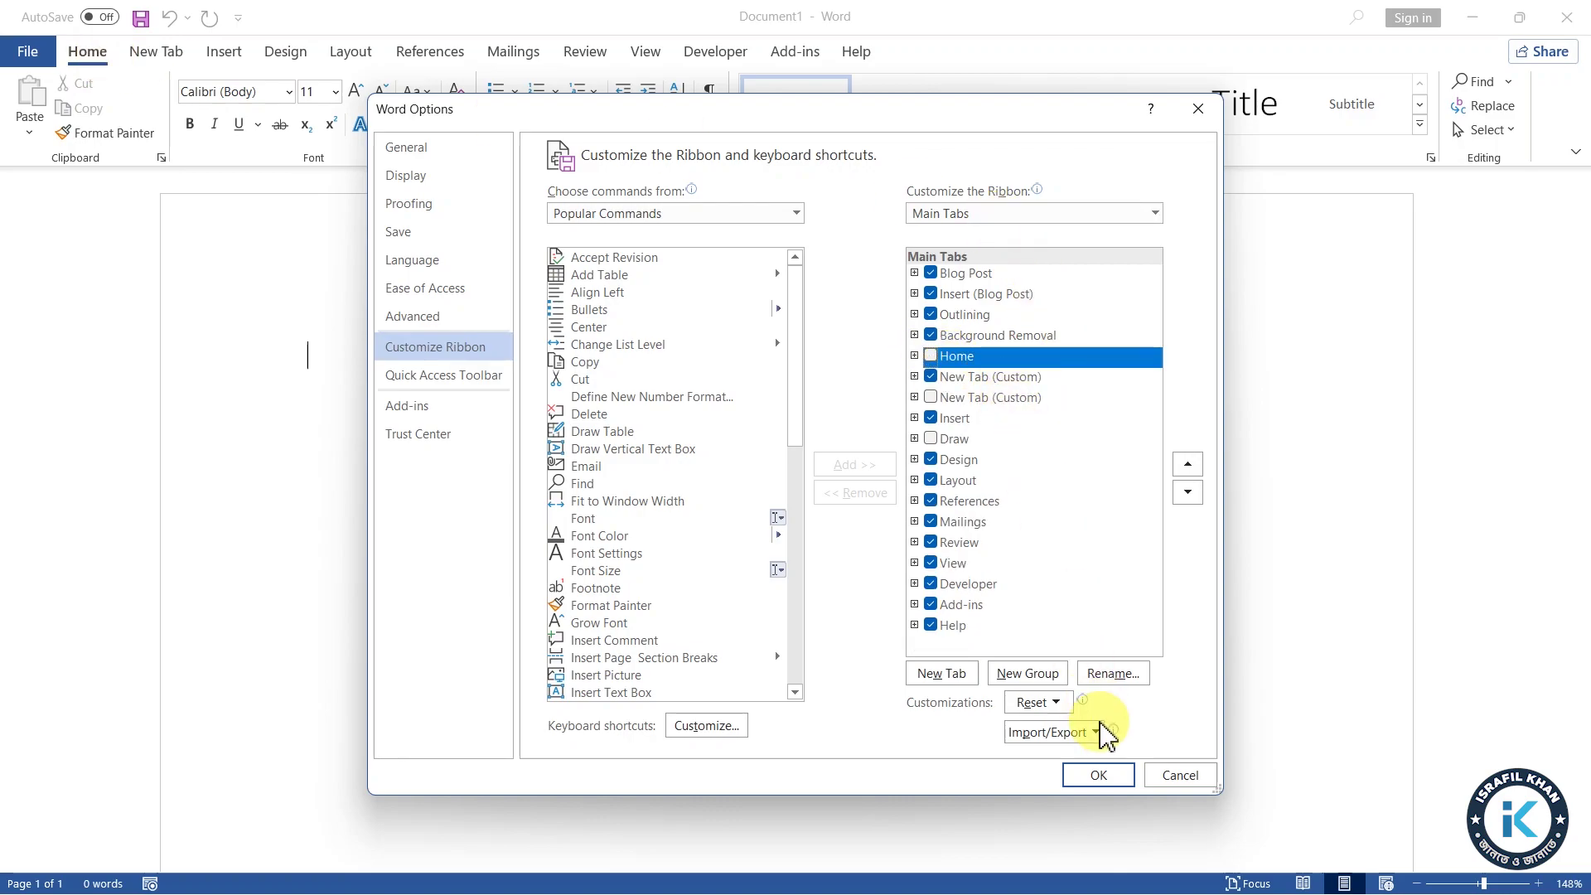
pyautogui.click(930, 583)
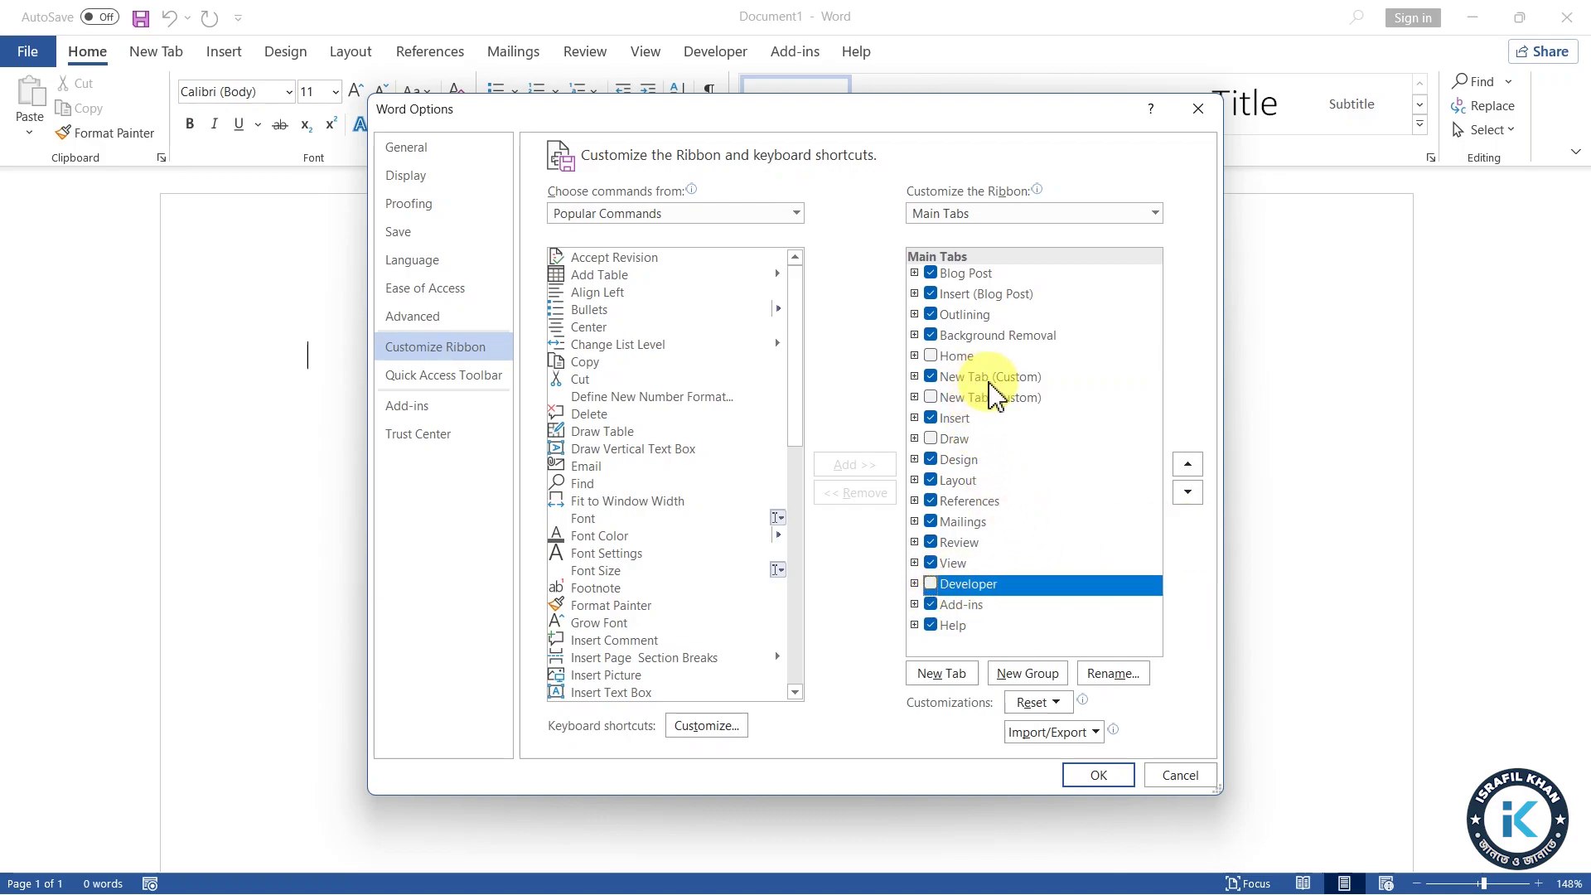
pyautogui.click(931, 377)
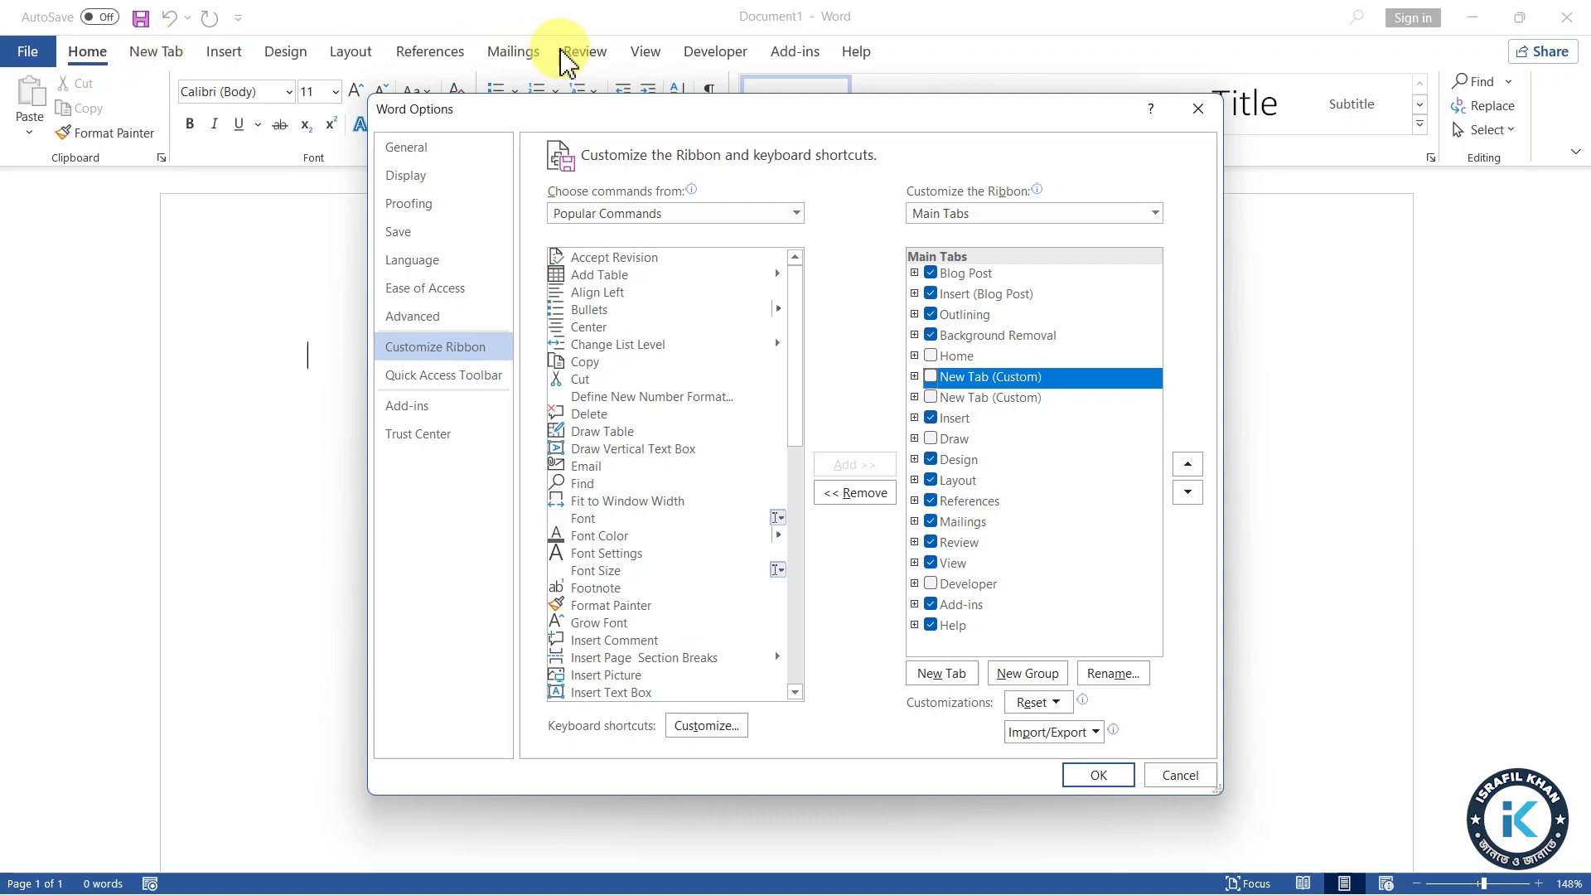
pyautogui.click(1090, 775)
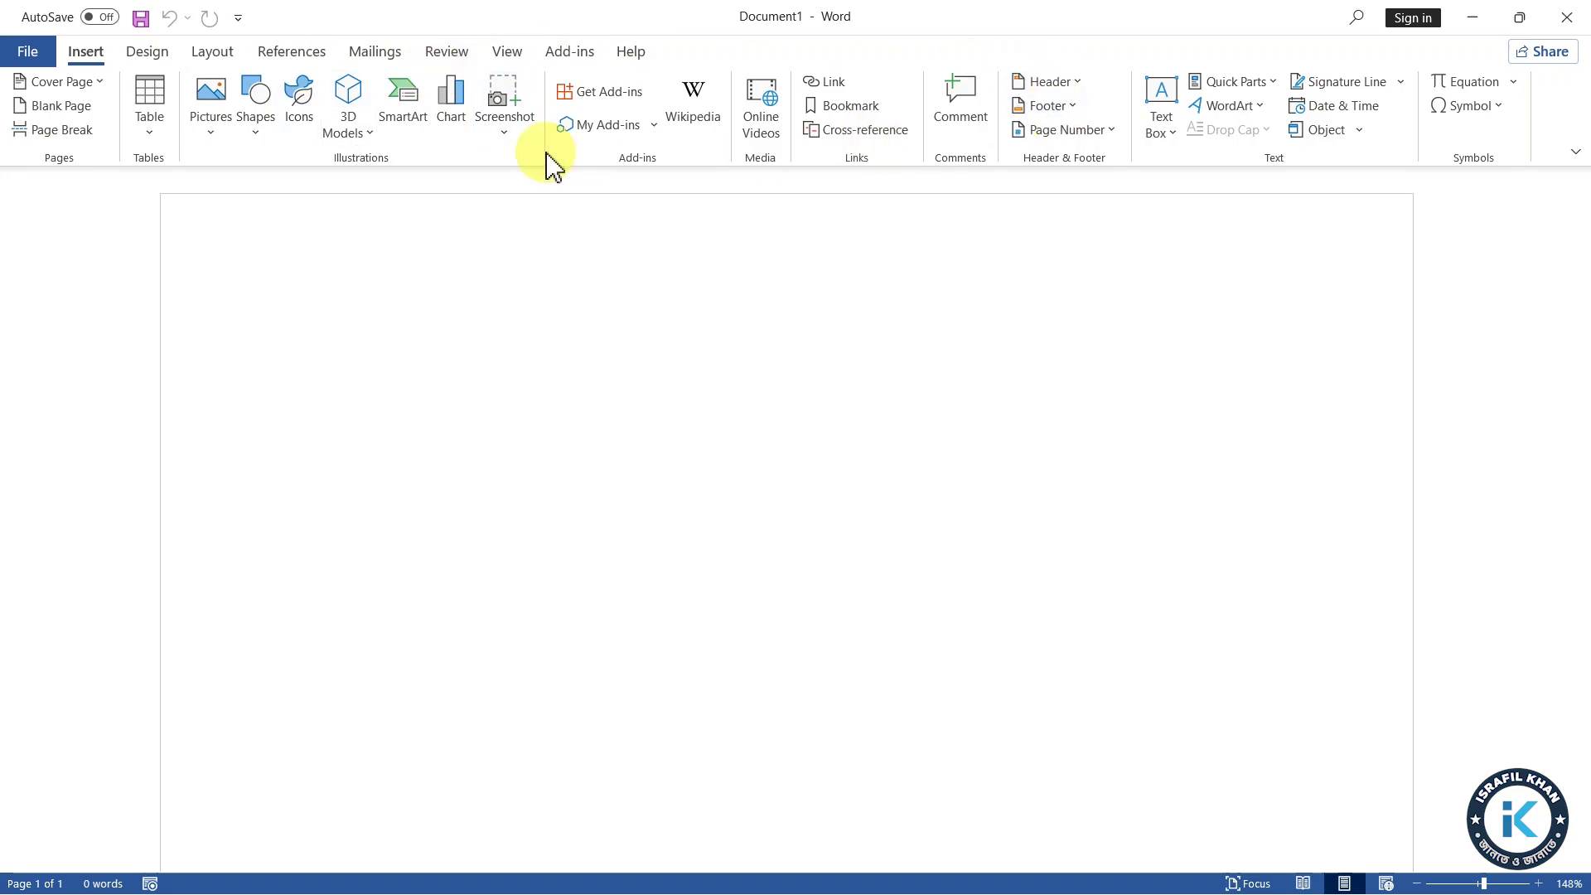
# Show the Home tab on the ribbon again and switch to it
pyautogui.rightClick(1546, 105)
pyautogui.click(1468, 113)
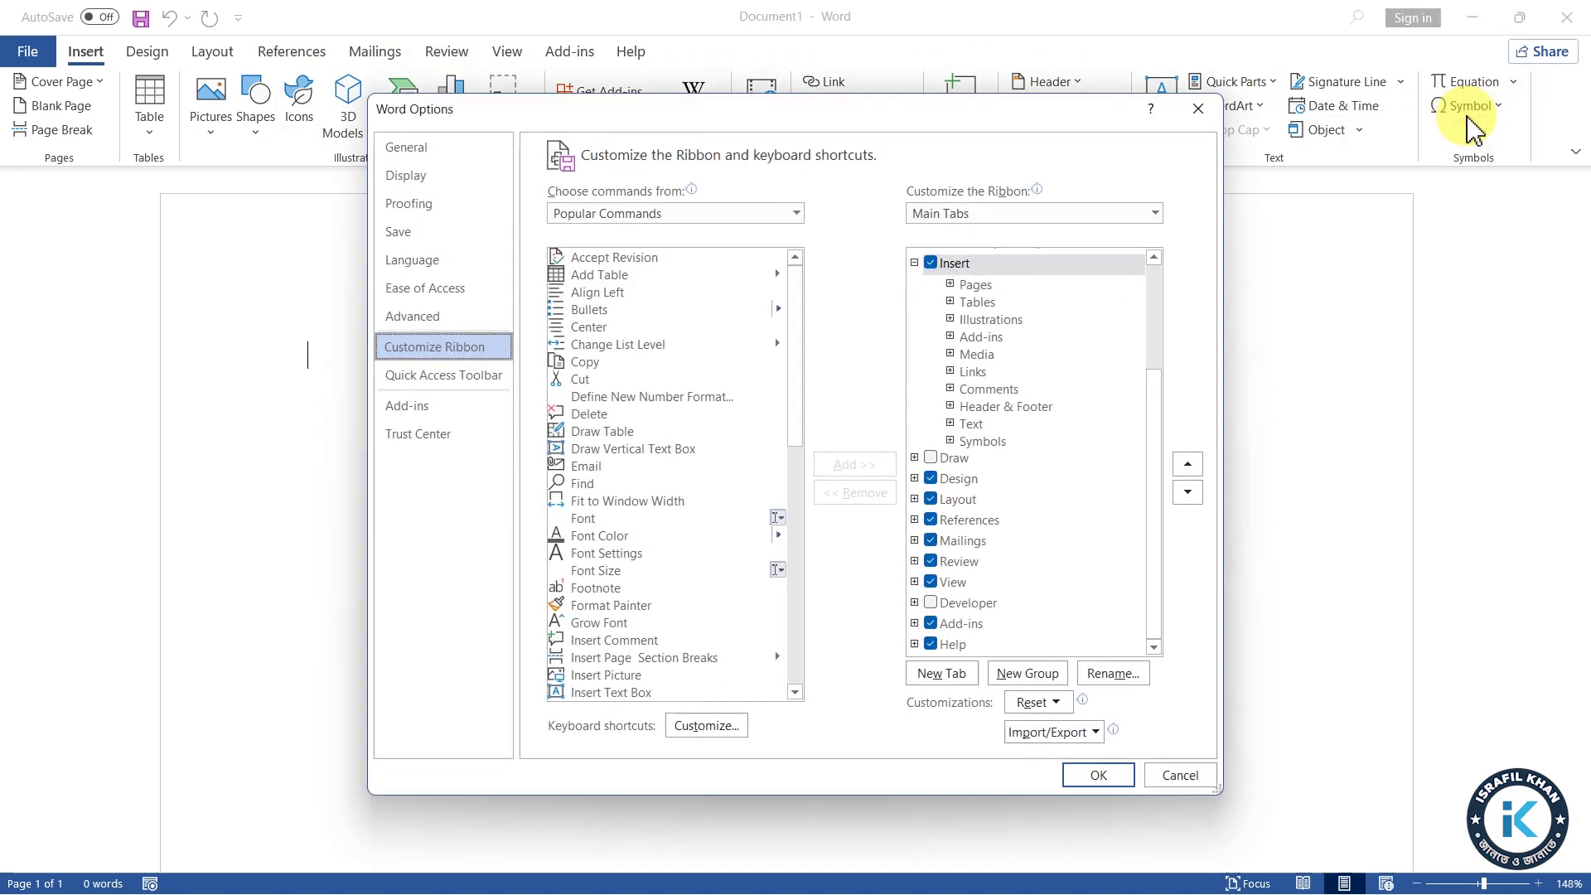
pyautogui.click(914, 262)
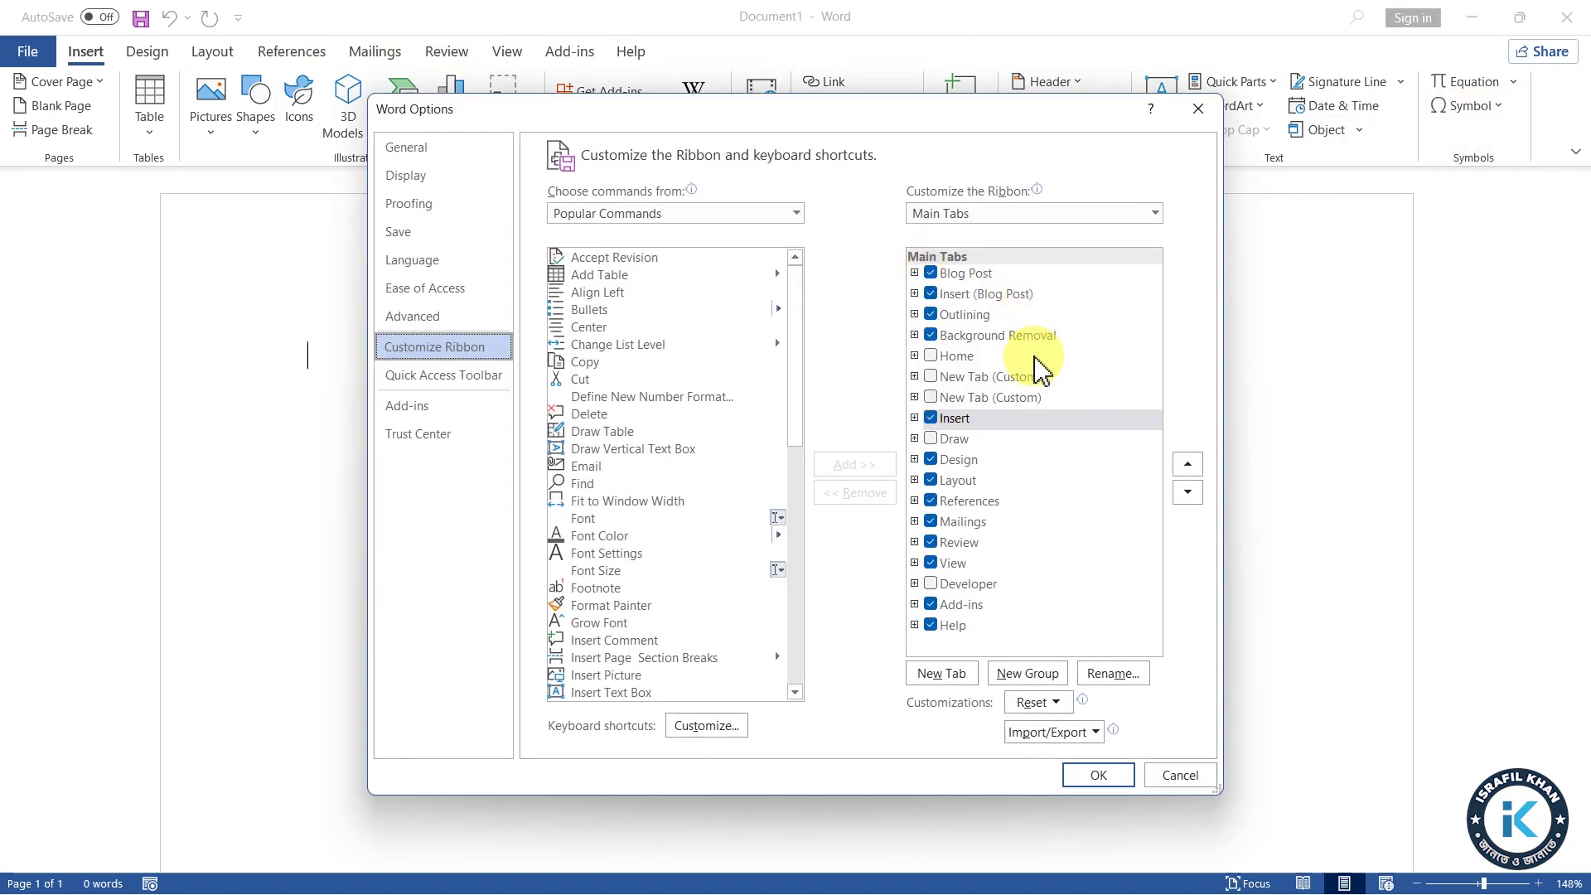
pyautogui.click(931, 356)
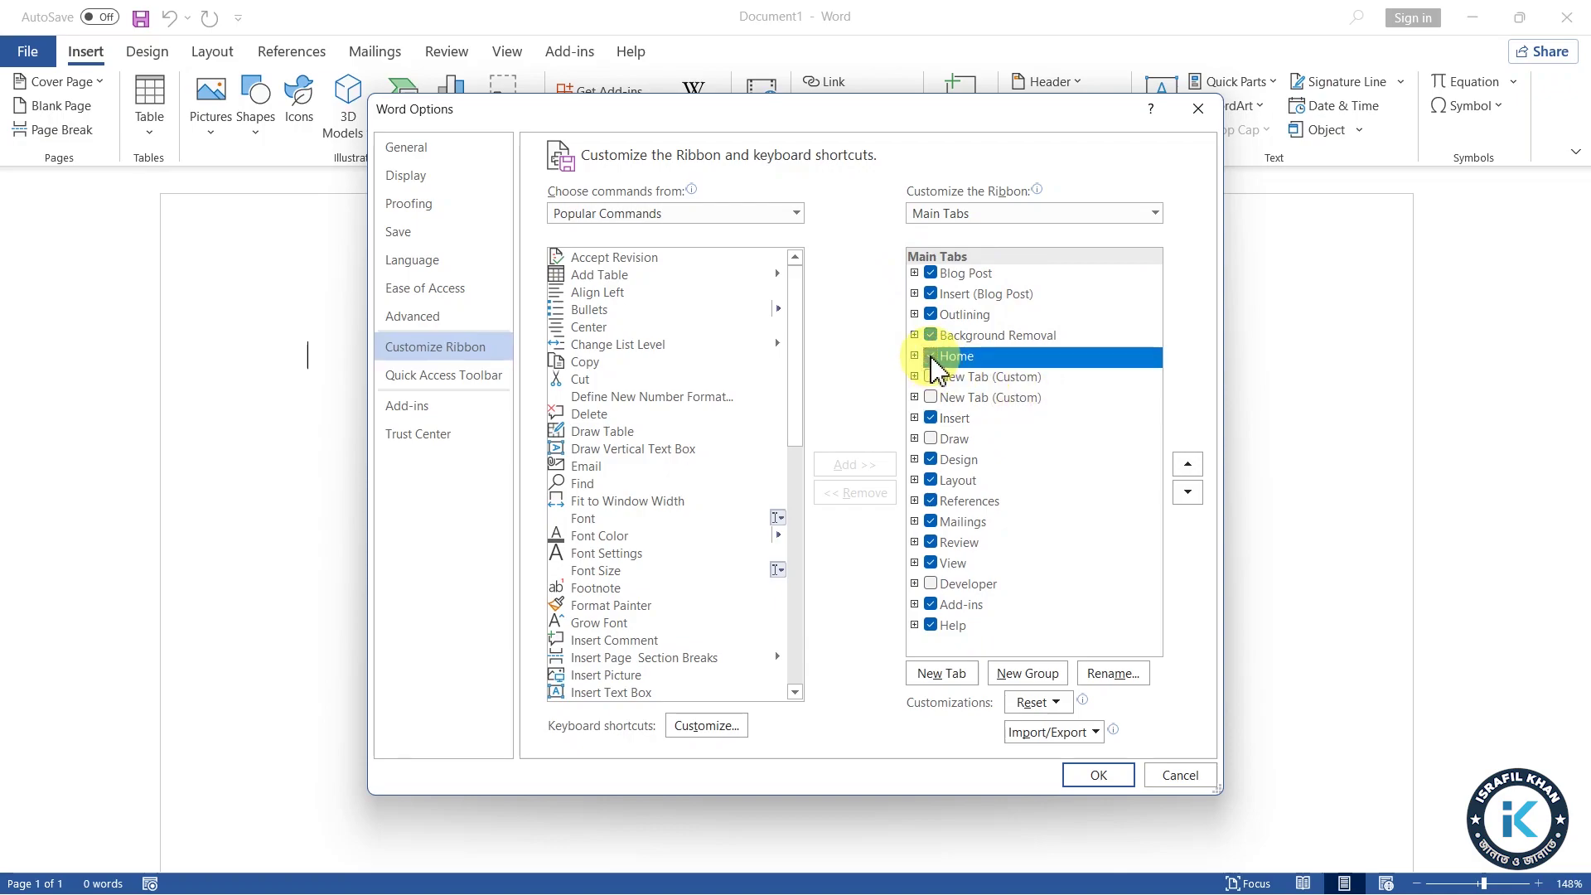
pyautogui.click(1092, 783)
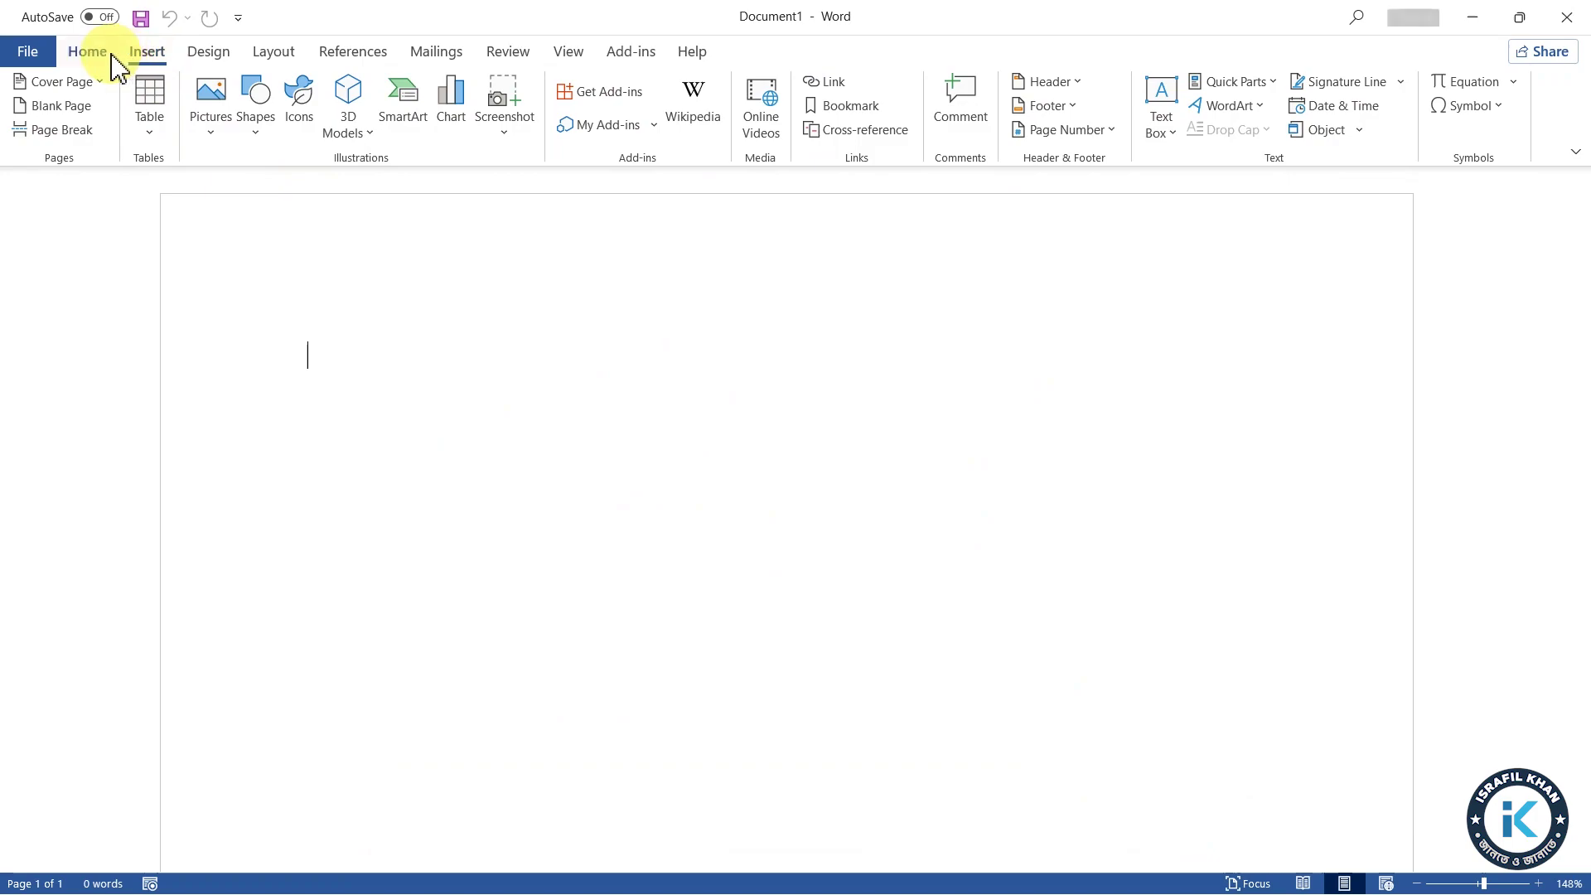
pyautogui.click(113, 56)
# Reset all ribbon and Quick Access Toolbar customizations, confirm the deletion and apply the options
pyautogui.rightClick(1534, 119)
pyautogui.press('Escape')
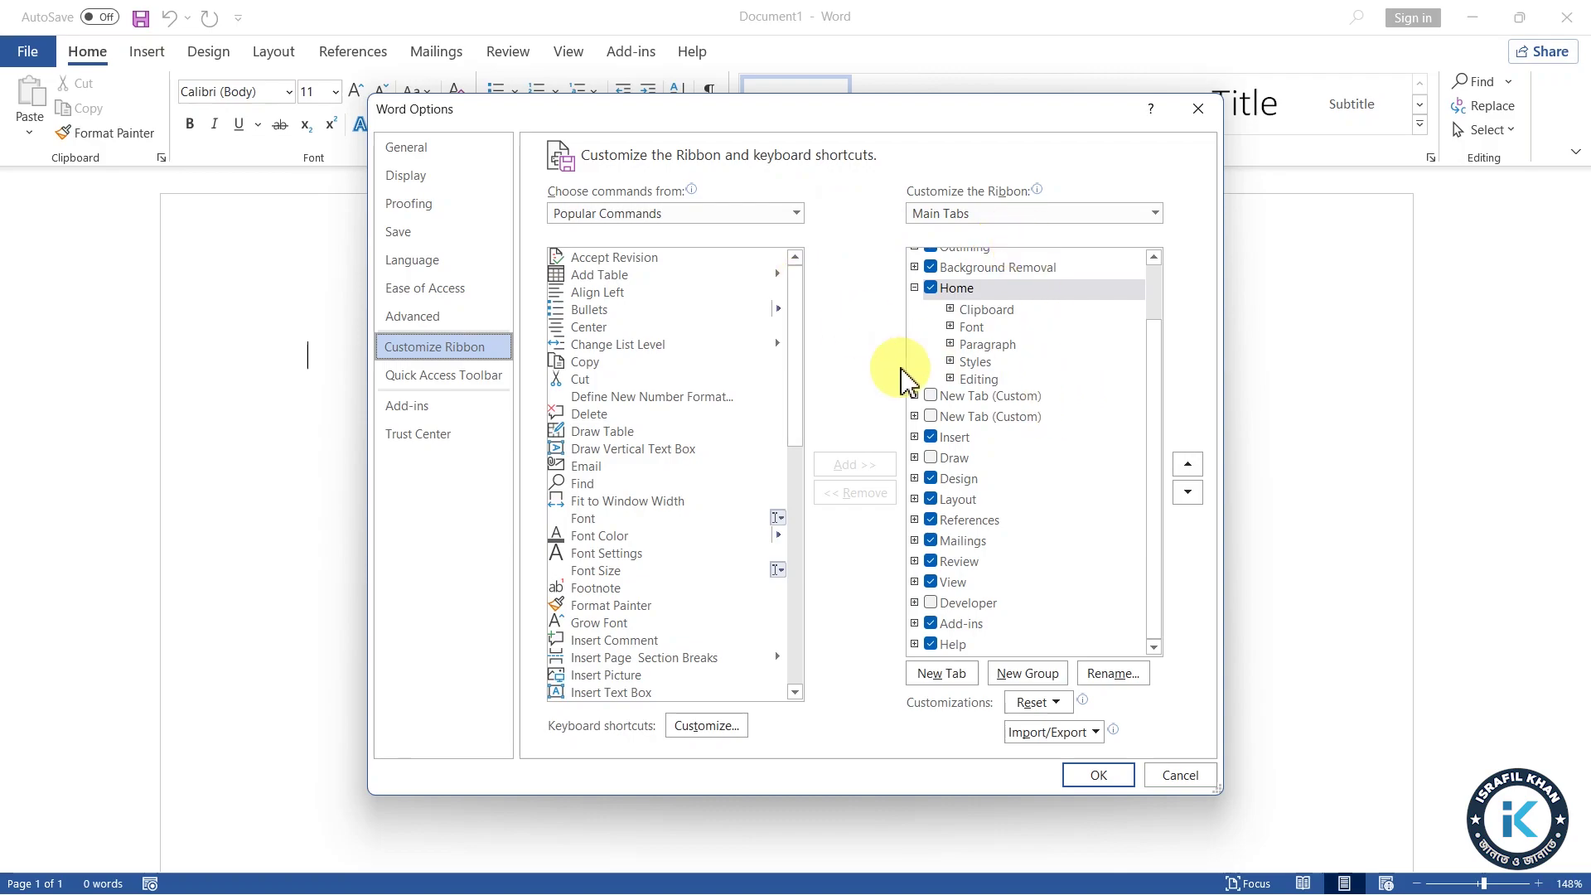
pyautogui.click(1035, 704)
pyautogui.click(1093, 762)
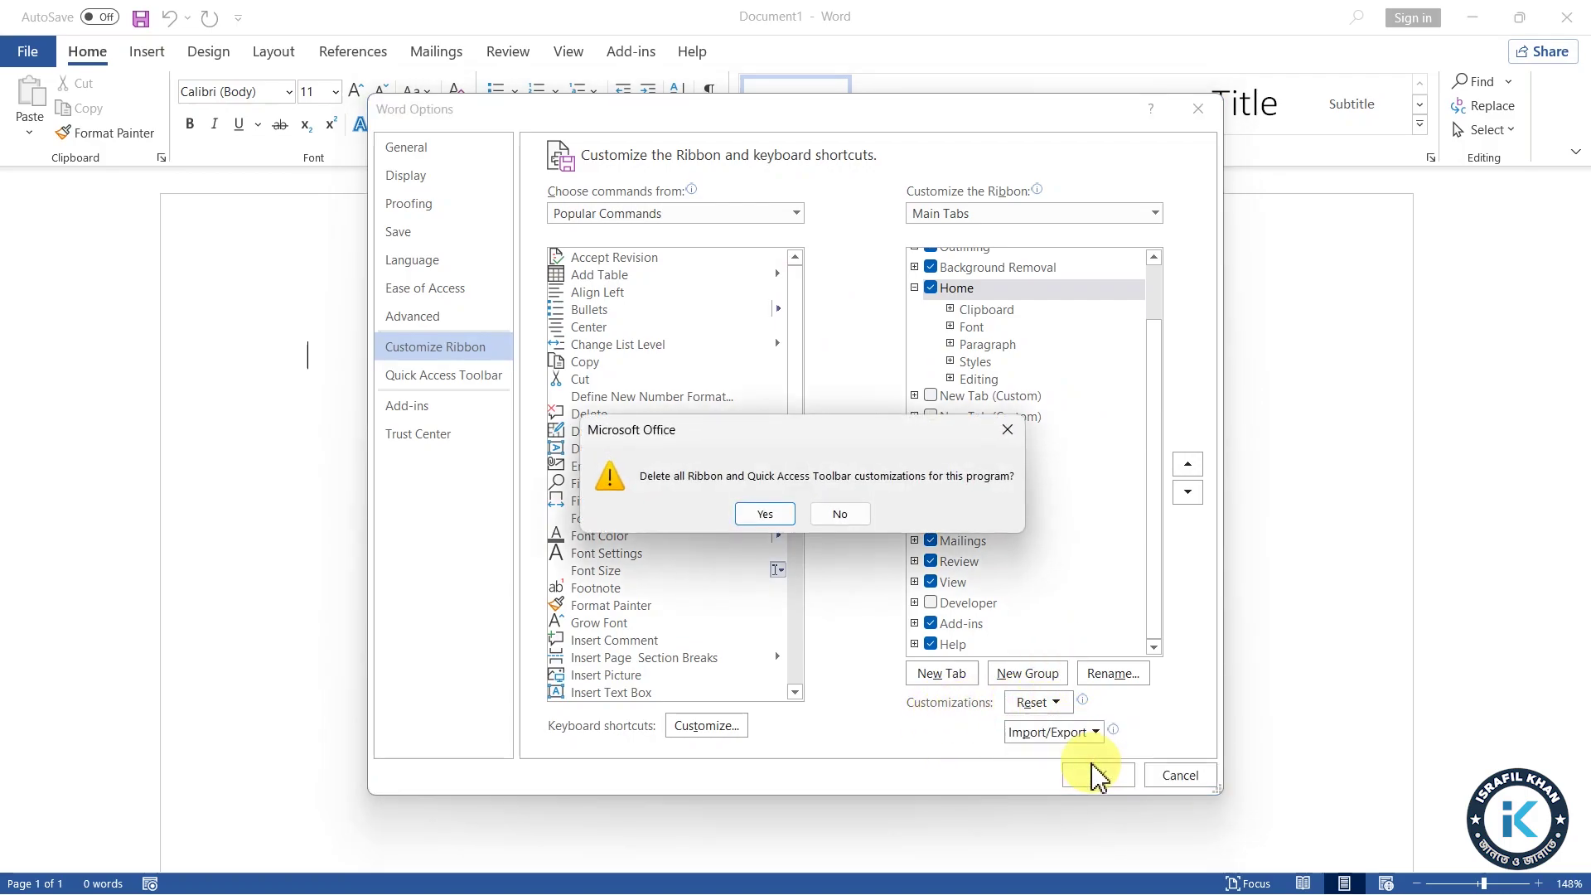
pyautogui.click(763, 514)
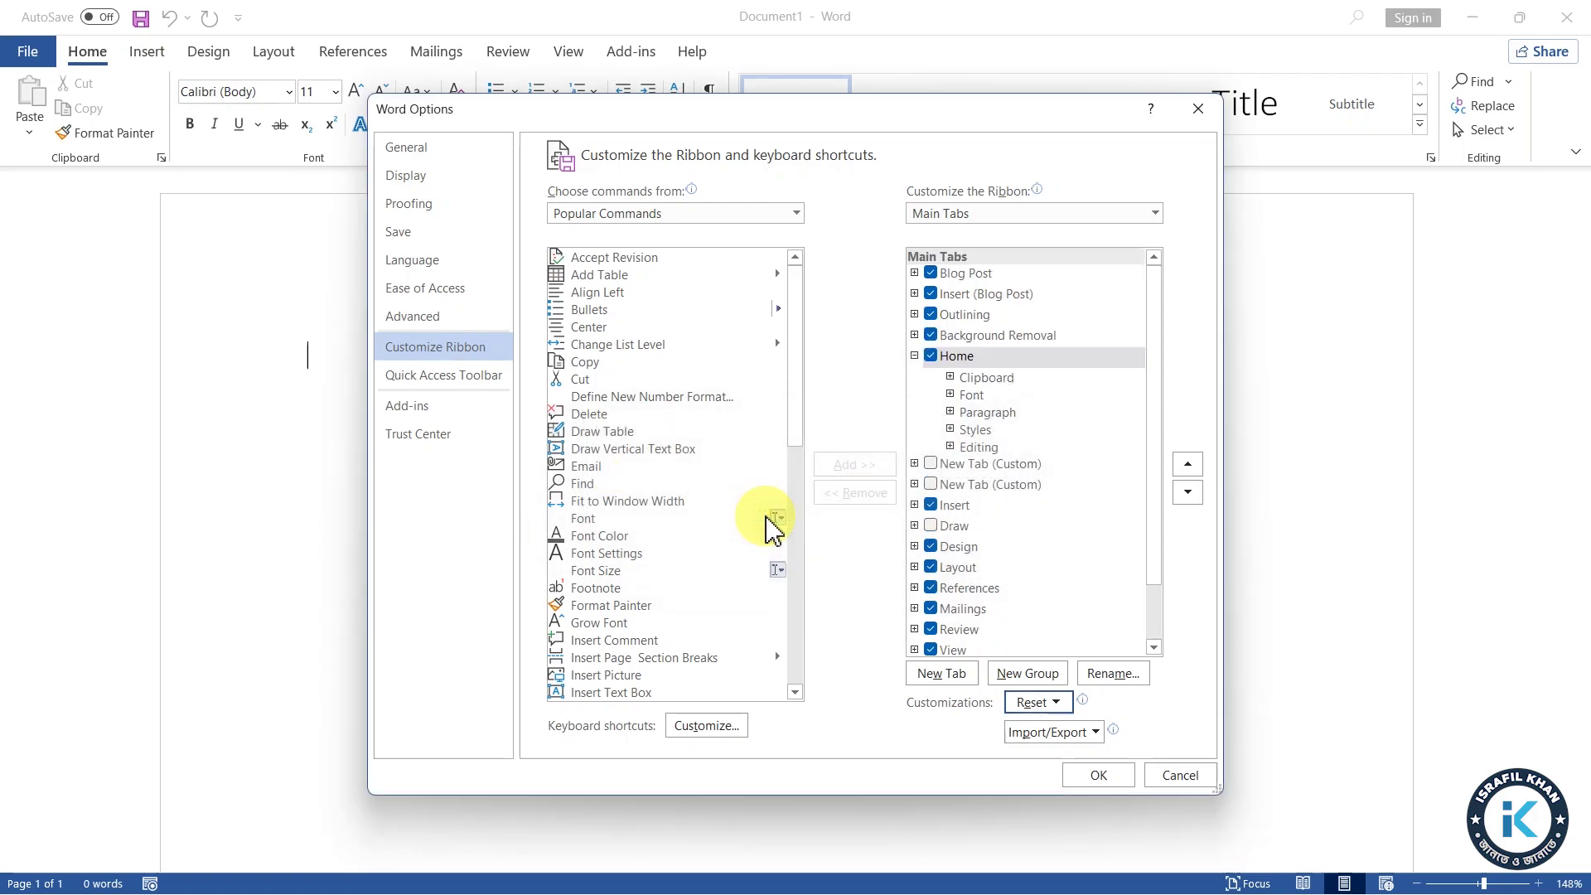
pyautogui.click(1099, 776)
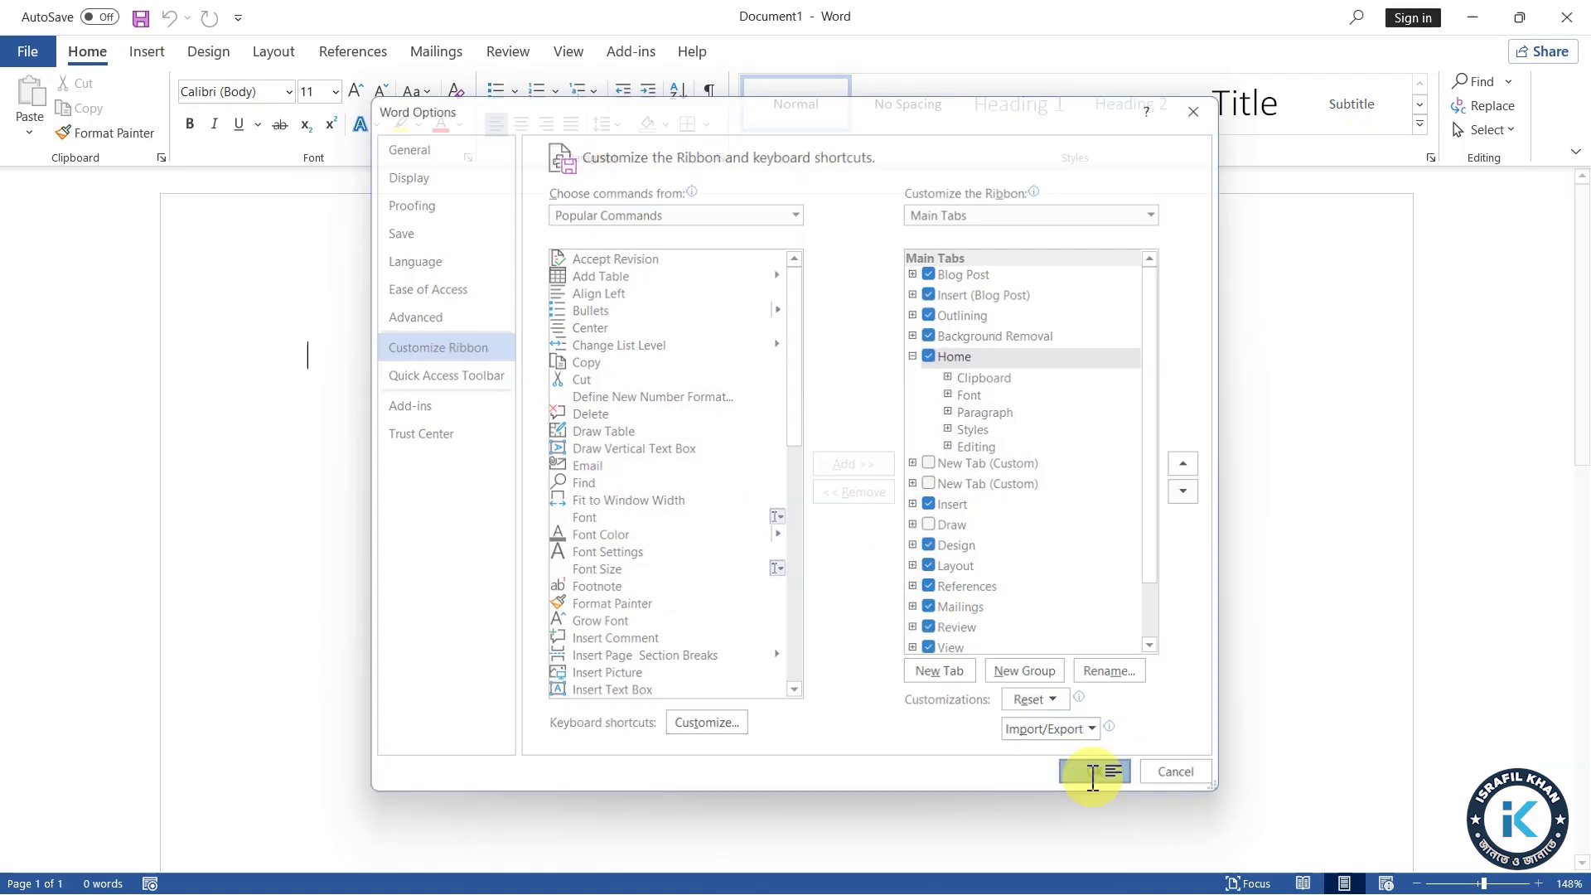